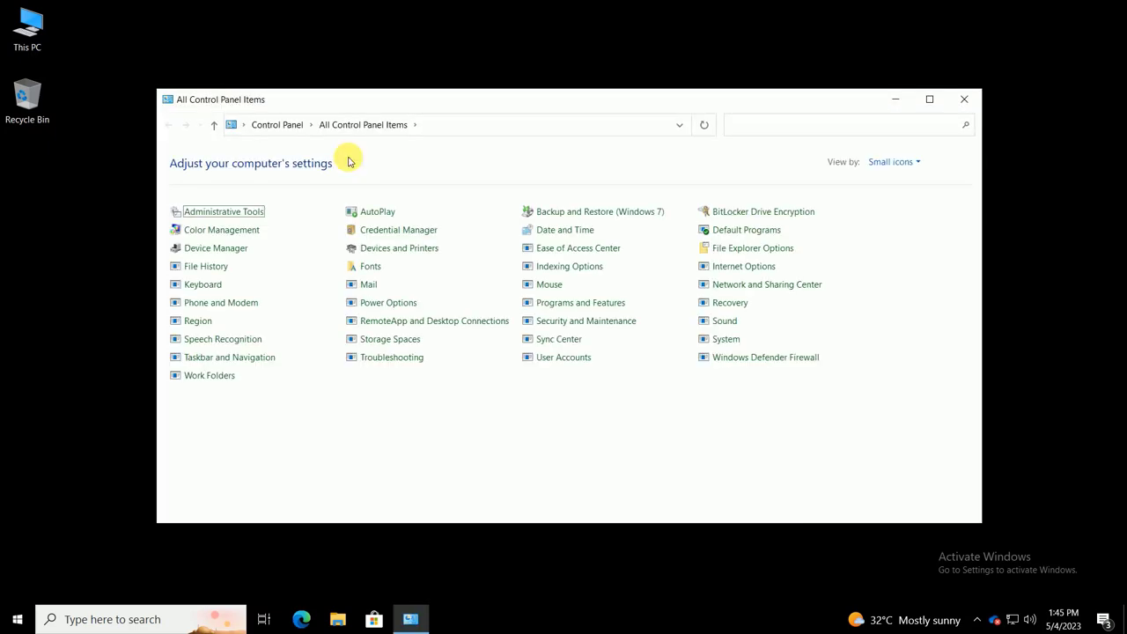
Open Backup and Restore (Windows 7) from the Control Panel items and start creating a system image
left_click(928, 99)
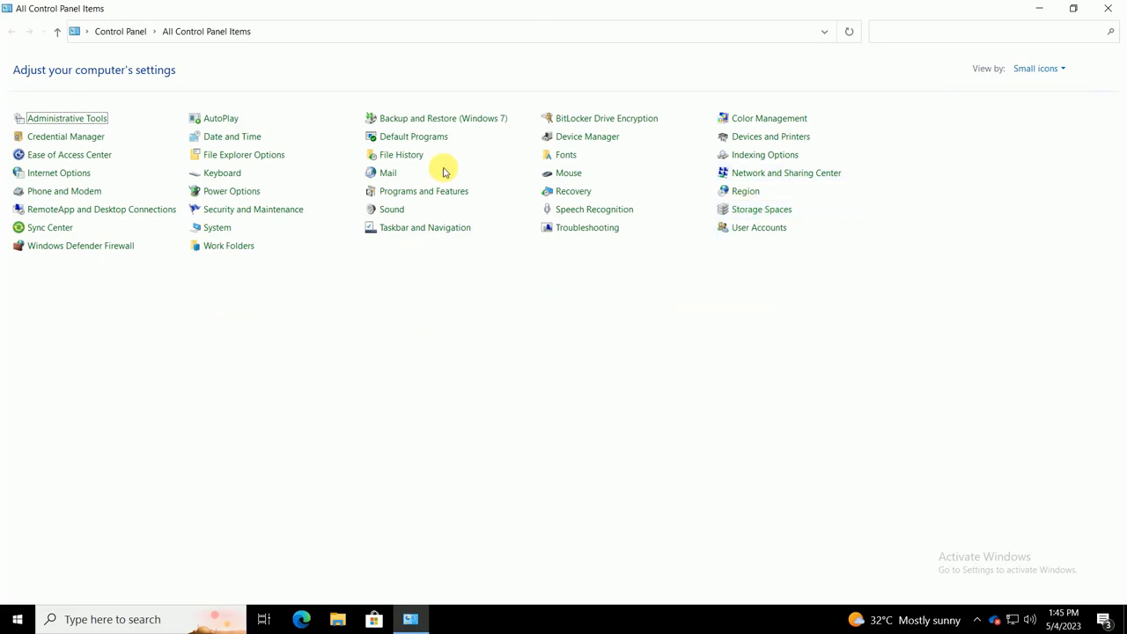
left_click(476, 119)
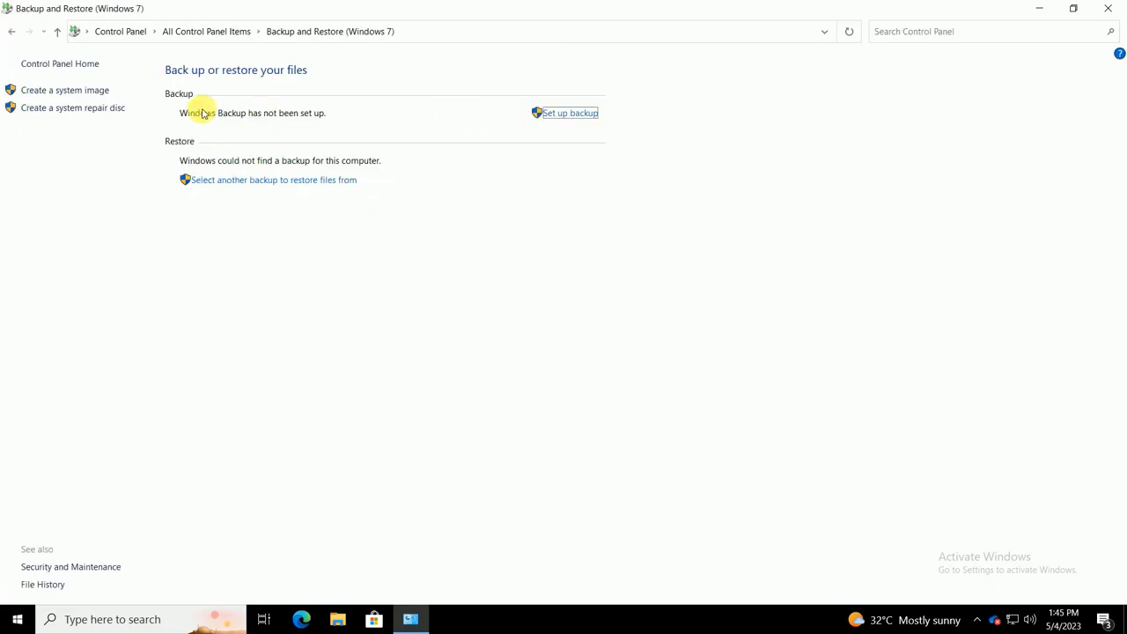
left_click(97, 88)
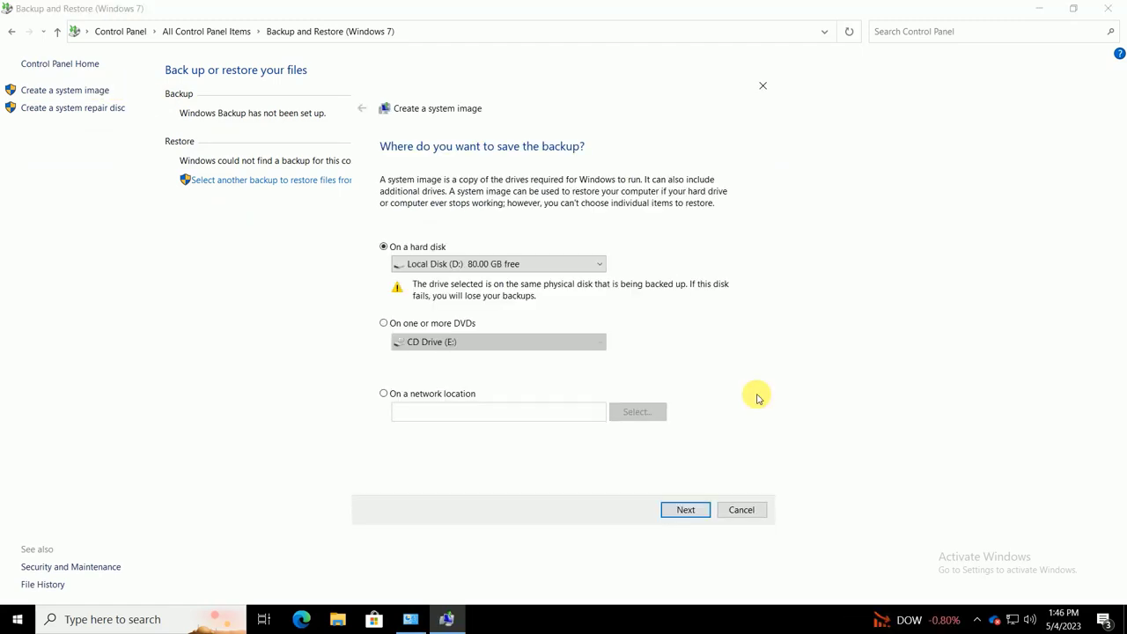
Set the backup destination to the network location \\30.1.1.227\UsersBackups\IndexAuditPC, supplying the account username and password
left_click(411, 396)
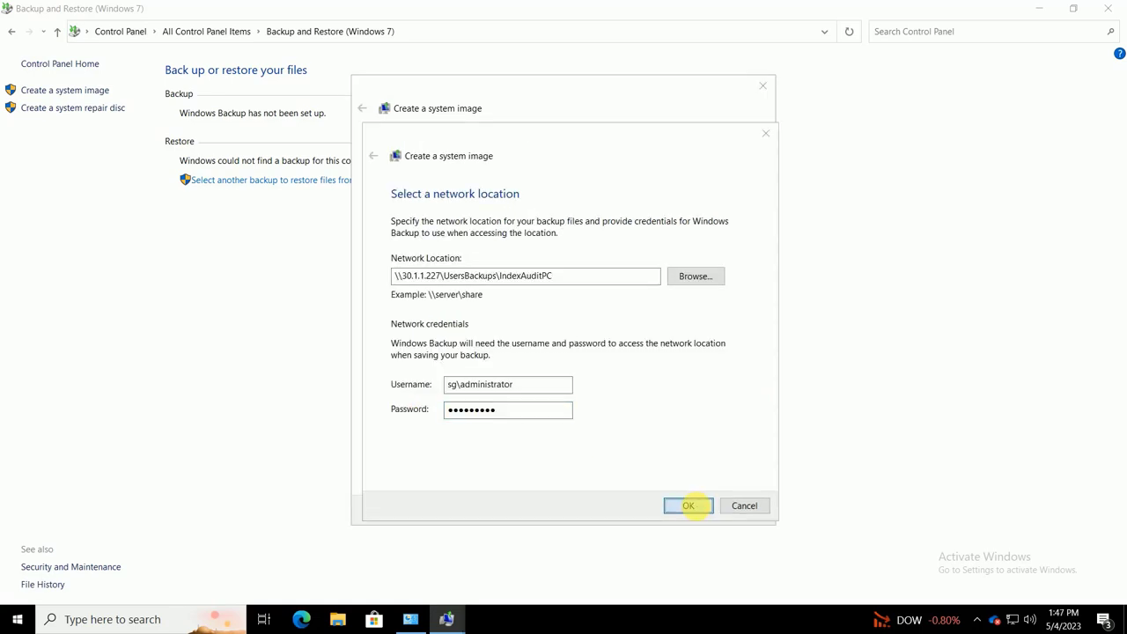
left_click(692, 505)
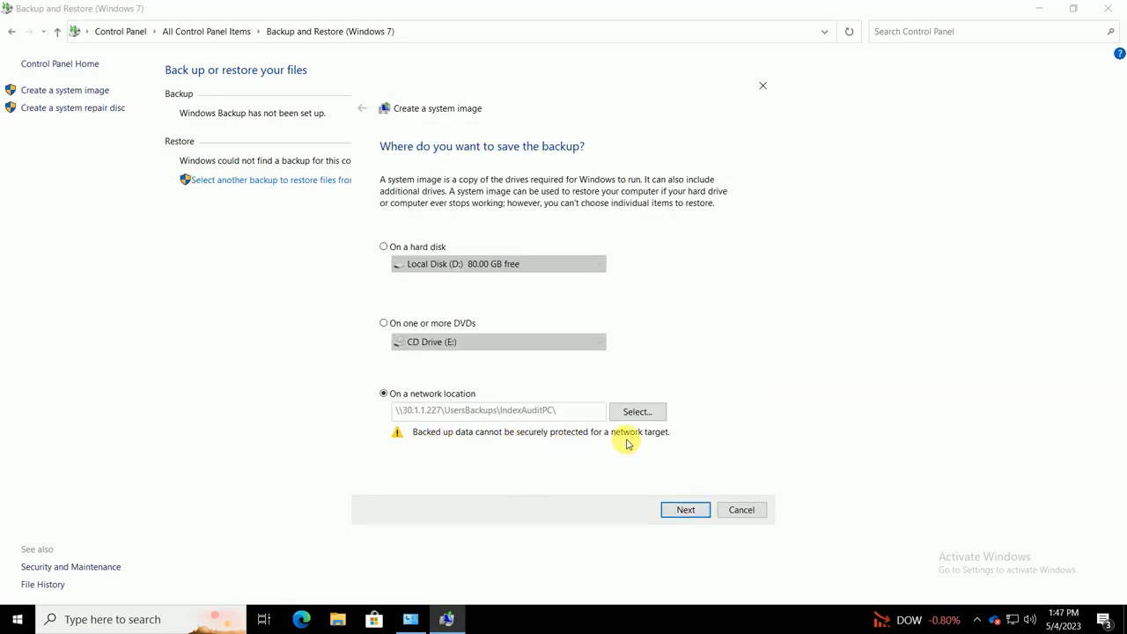
left_click(686, 509)
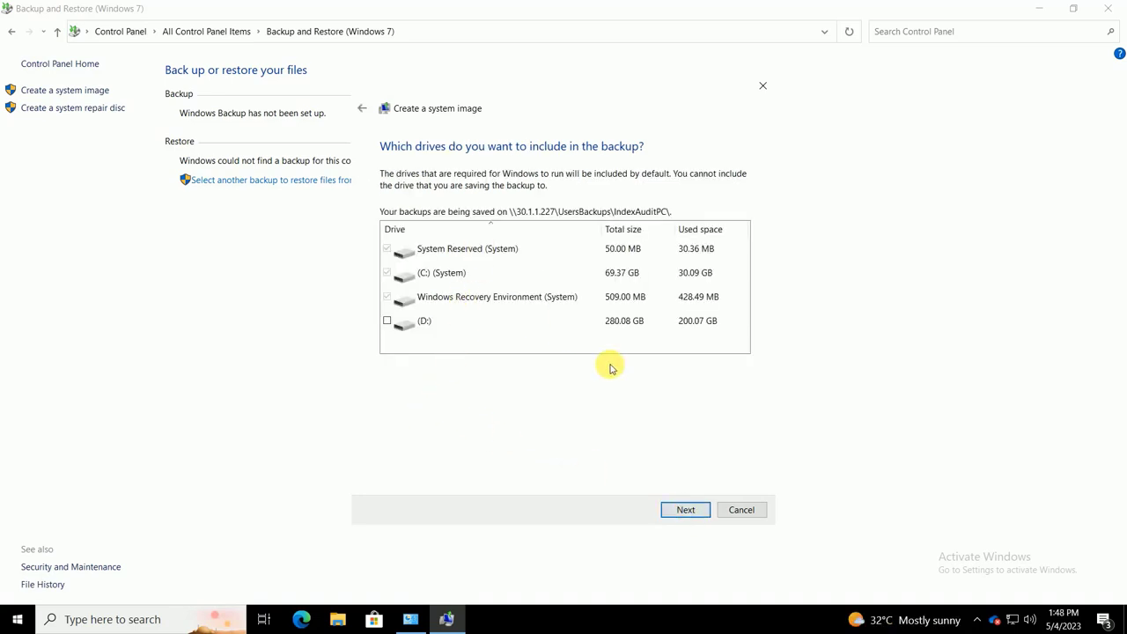
Try to back up only the default system drives to the network location, then close the backup report and minimize the window
left_click(687, 510)
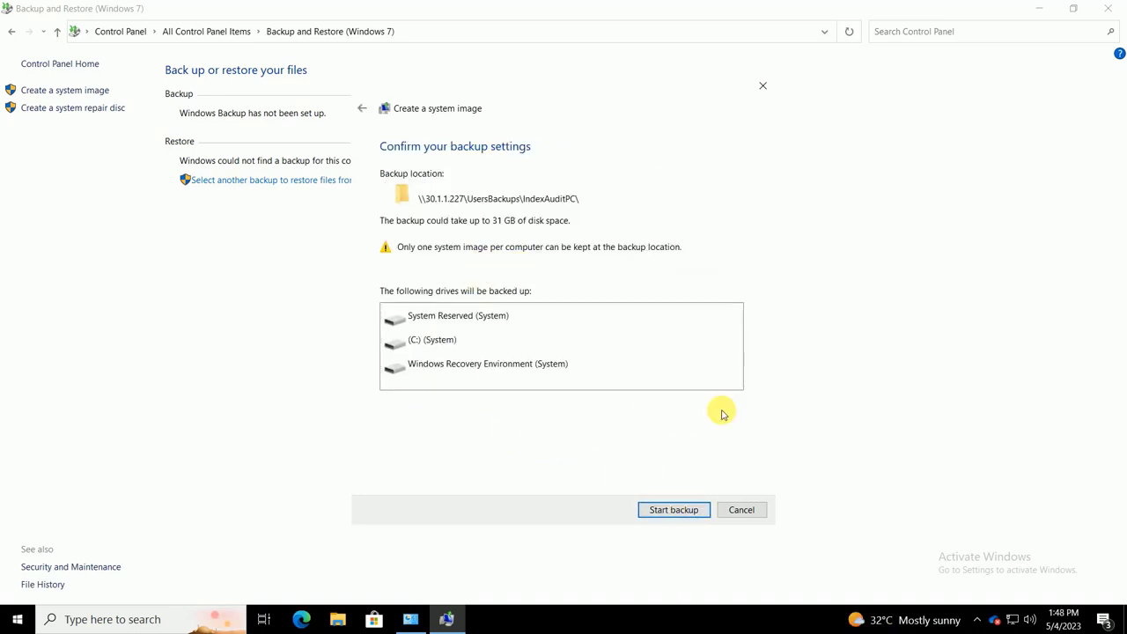
left_click(685, 510)
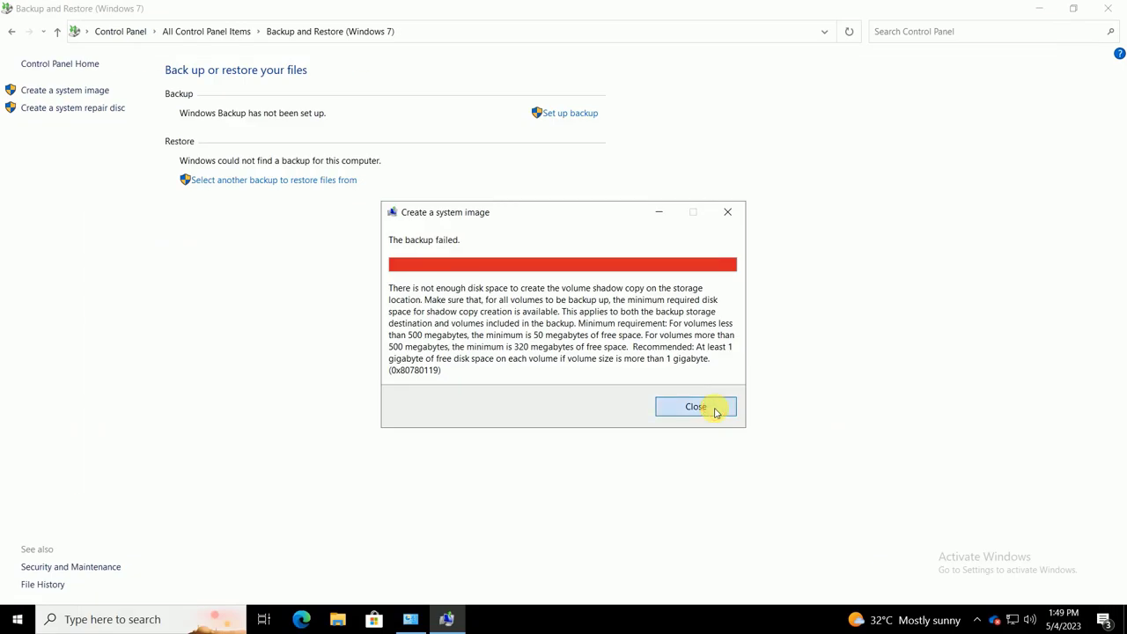
left_click(695, 407)
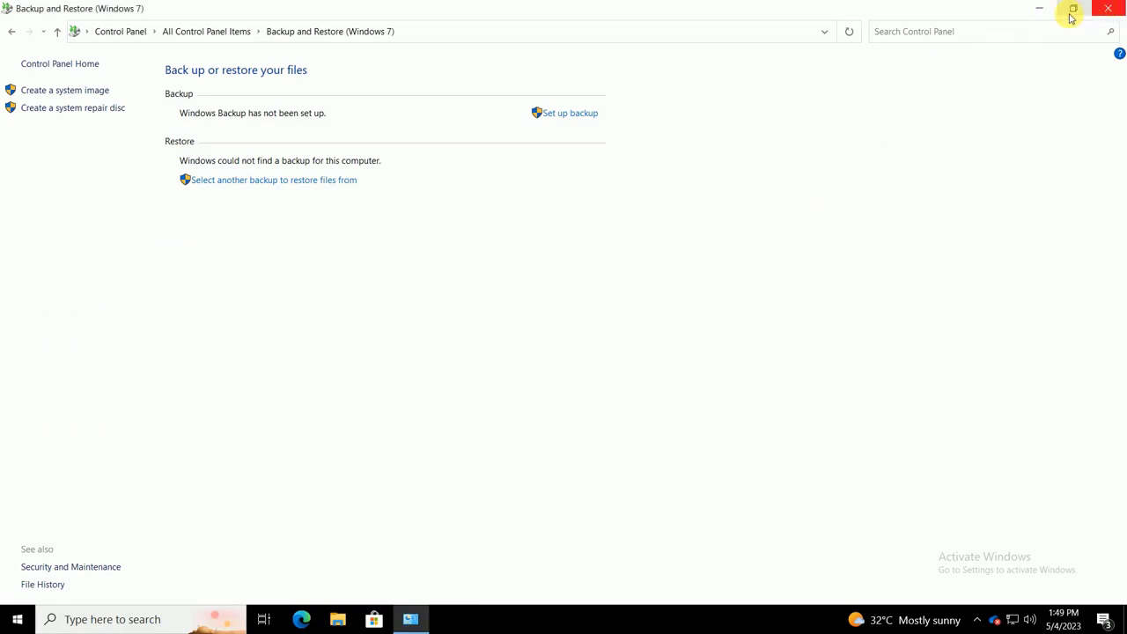
left_click(1039, 8)
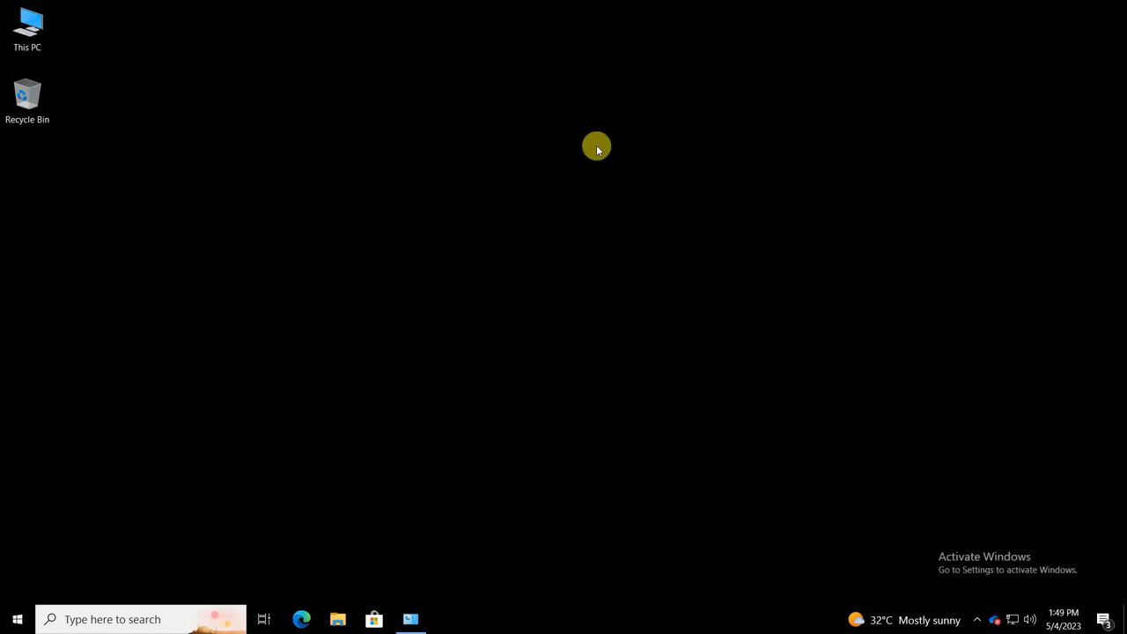
Run Computer Management as administrator and open Disk Management
key("super")
type("comp")
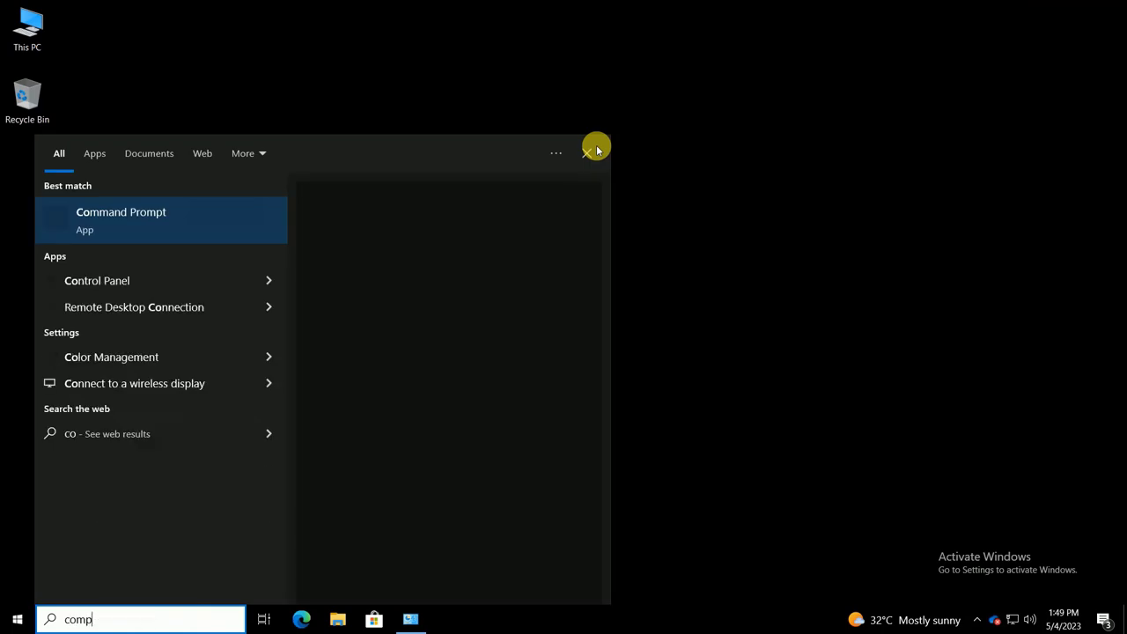
type("uter")
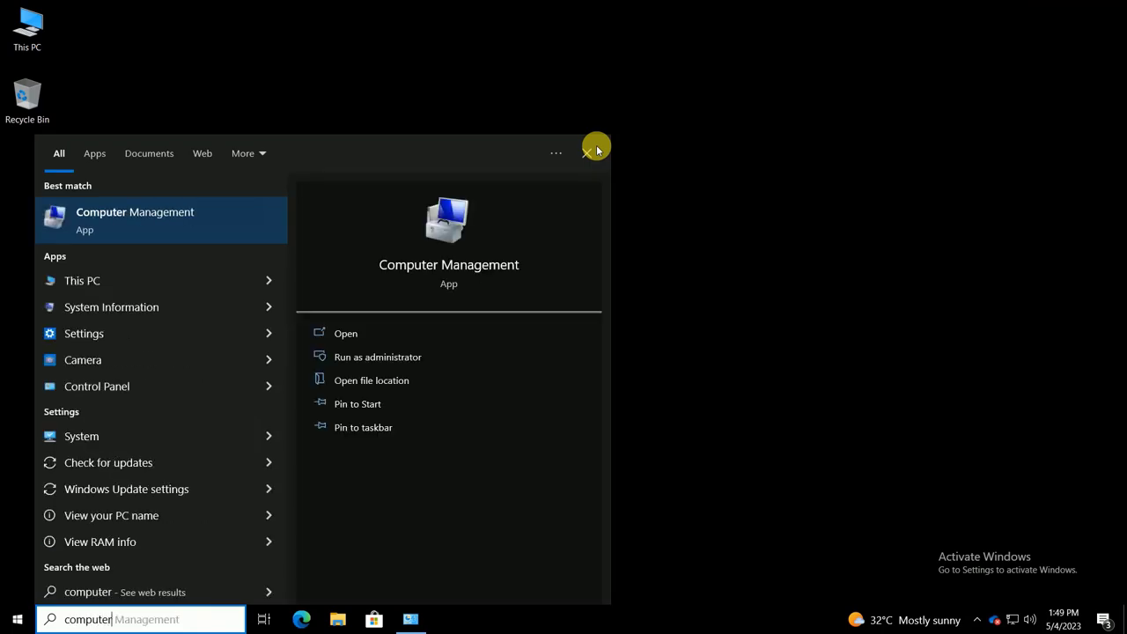
left_click(388, 357)
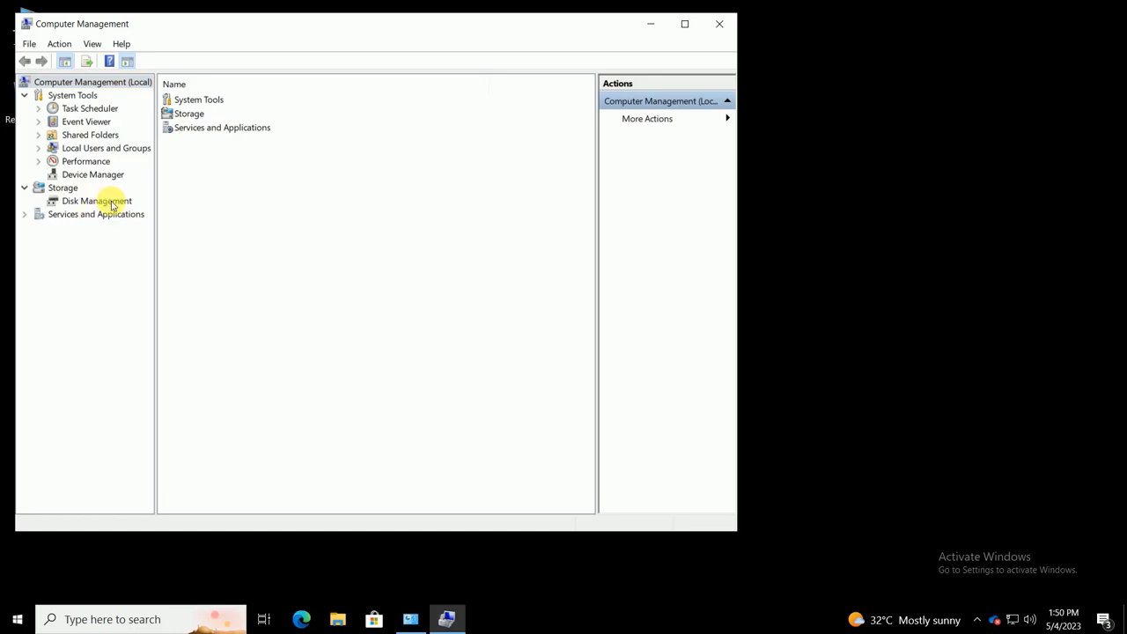
left_click(97, 200)
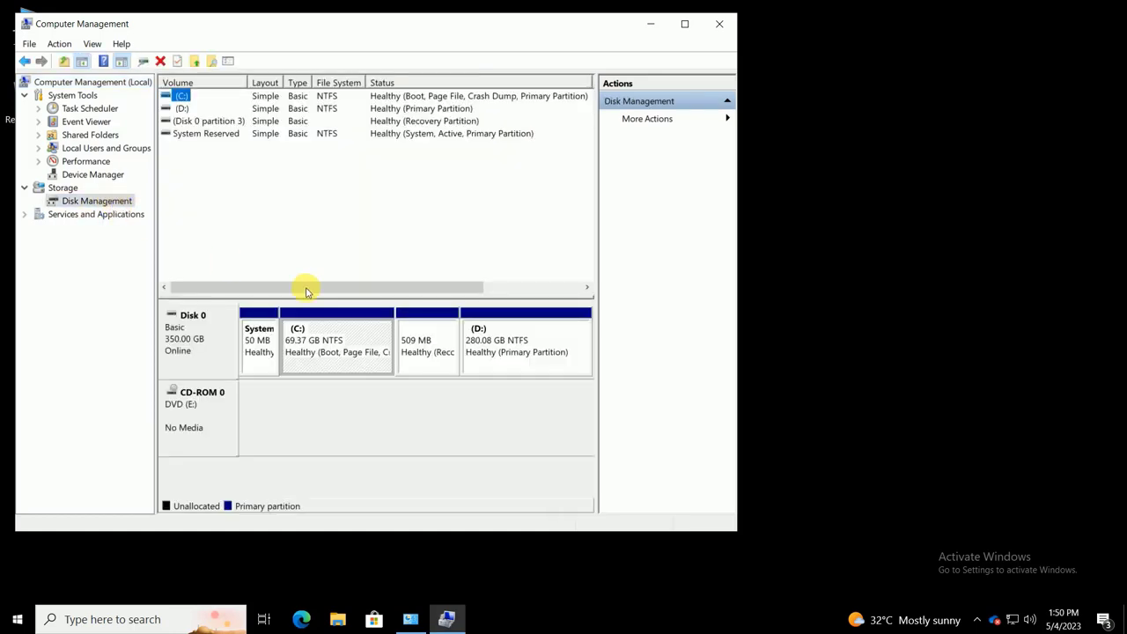
Check which volume operations are available for the System Reserved partition on Disk 0, then close Computer Management
left_click(255, 354)
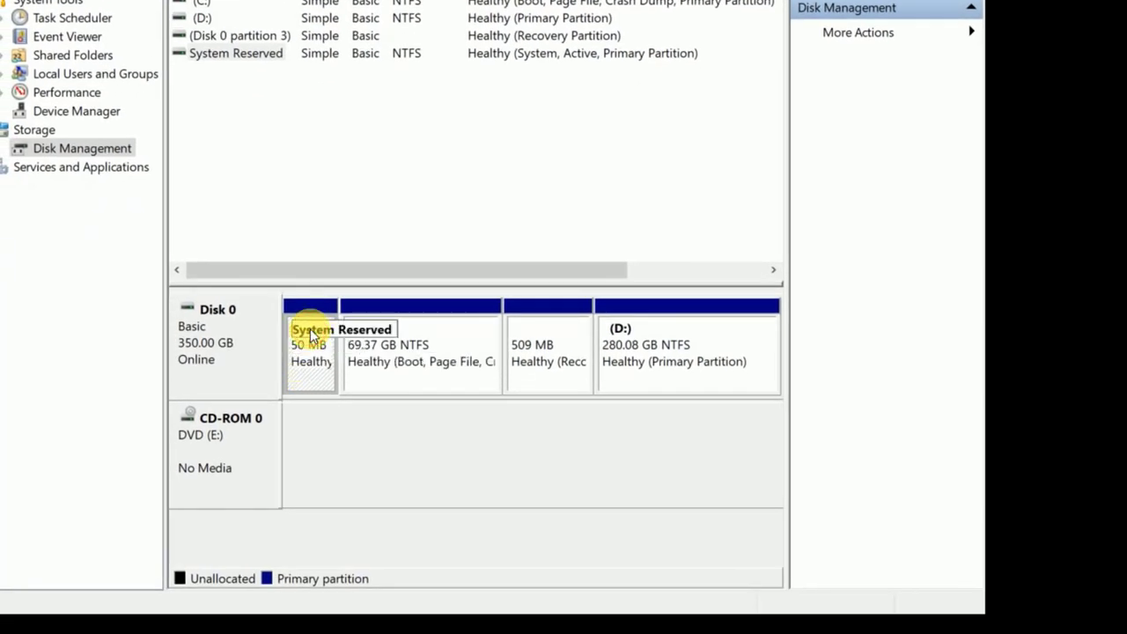
right_click(310, 334)
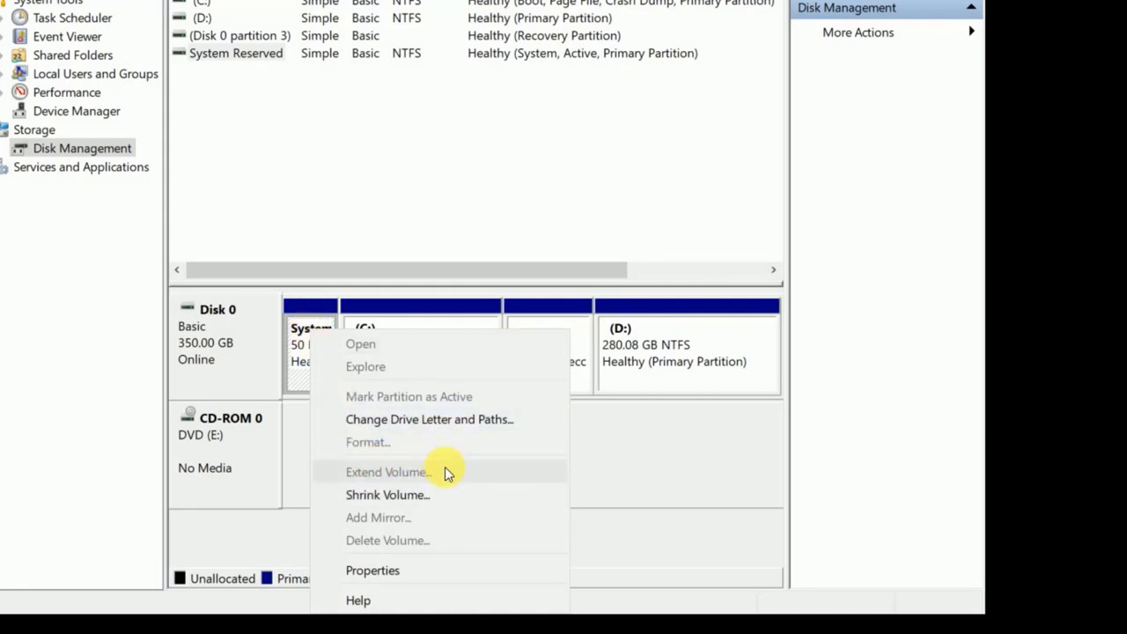
left_click(586, 158)
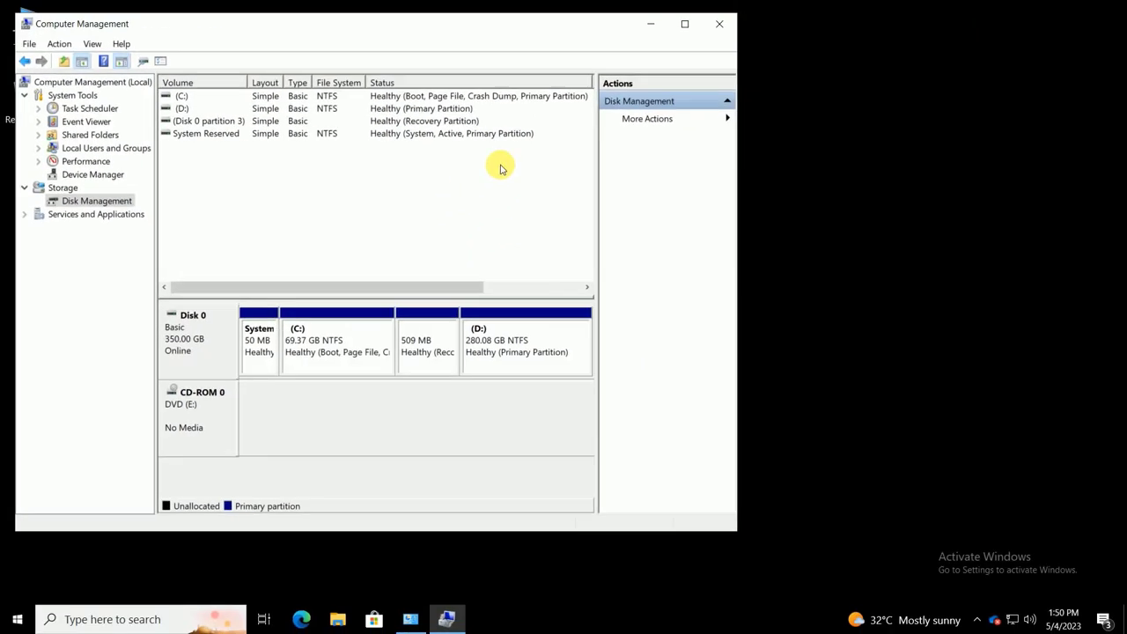
left_click(720, 24)
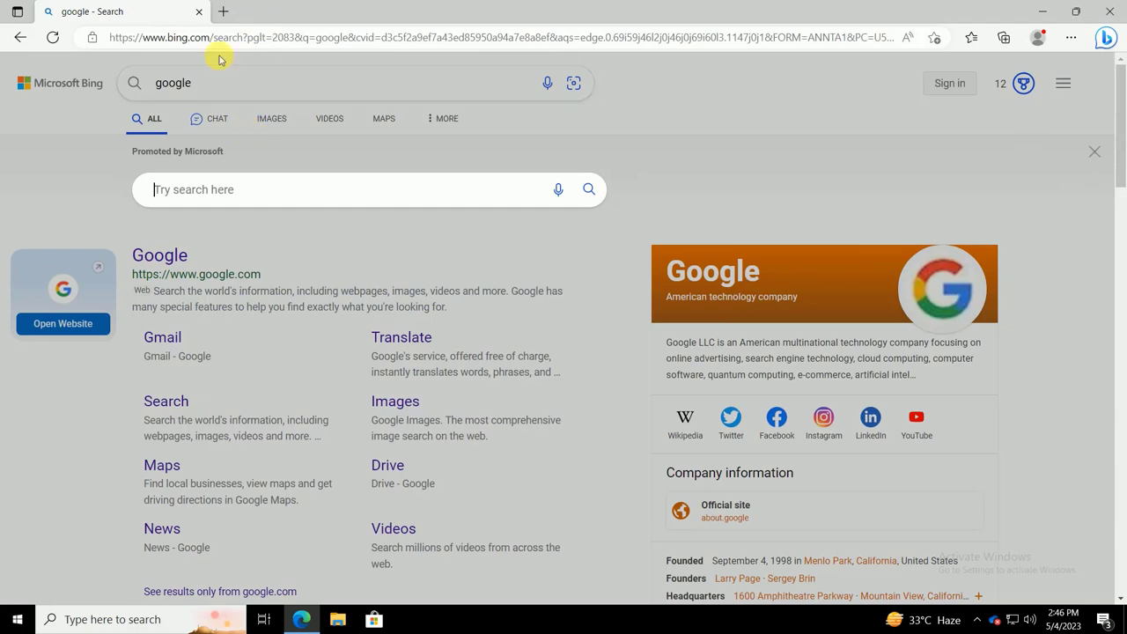
Open the Google website in Microsoft Edge and search for "paragon partition manager"
left_click(220, 83)
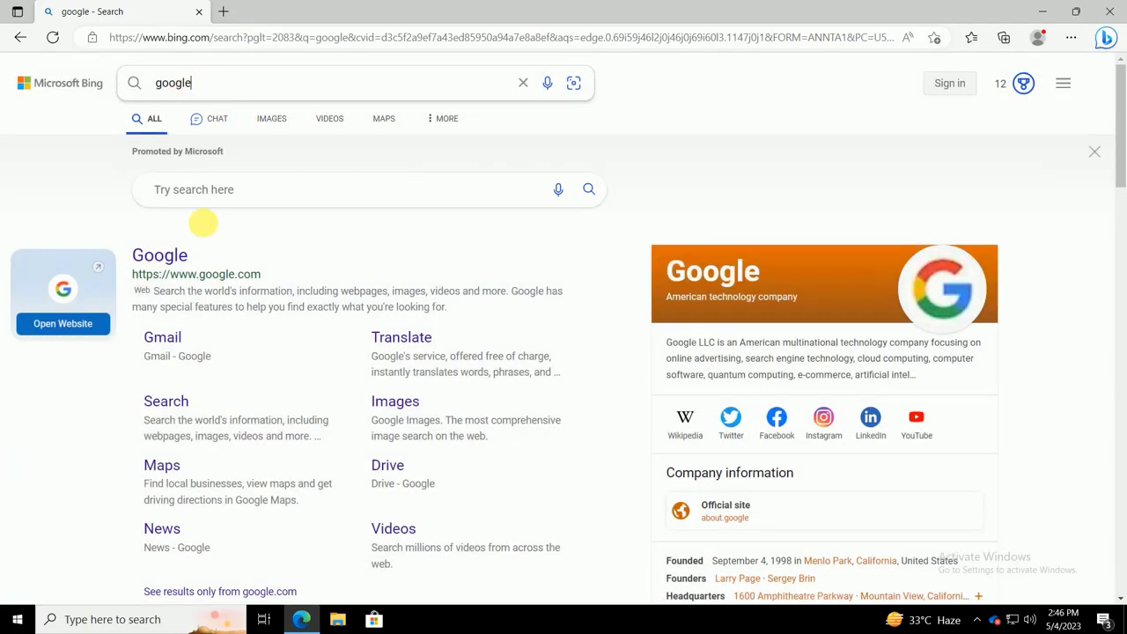
left_click(160, 254)
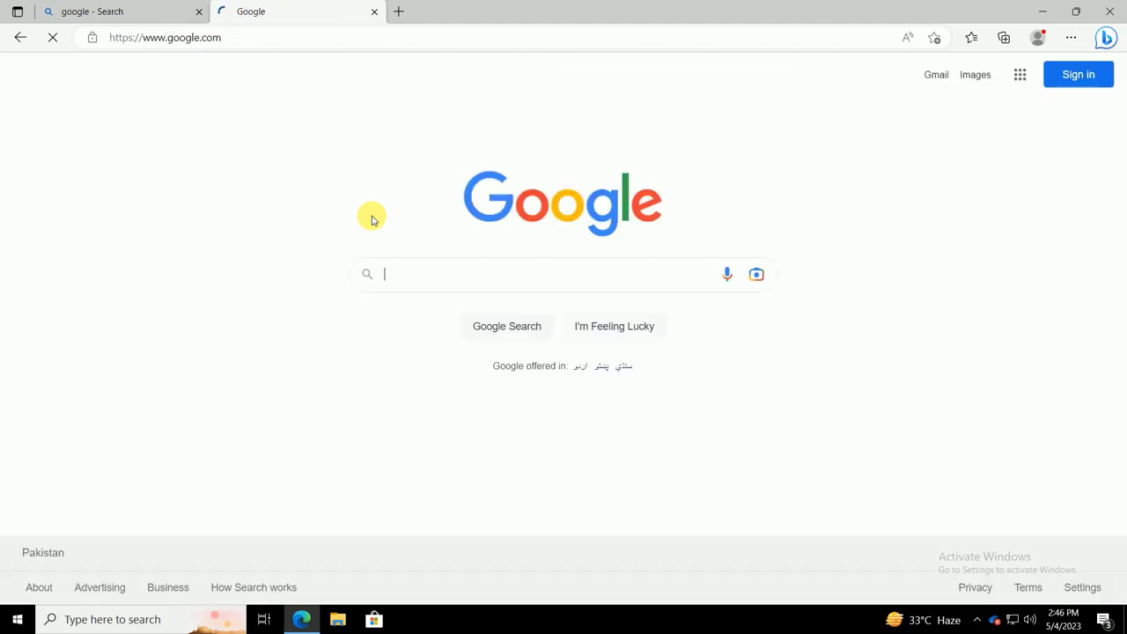
type("p")
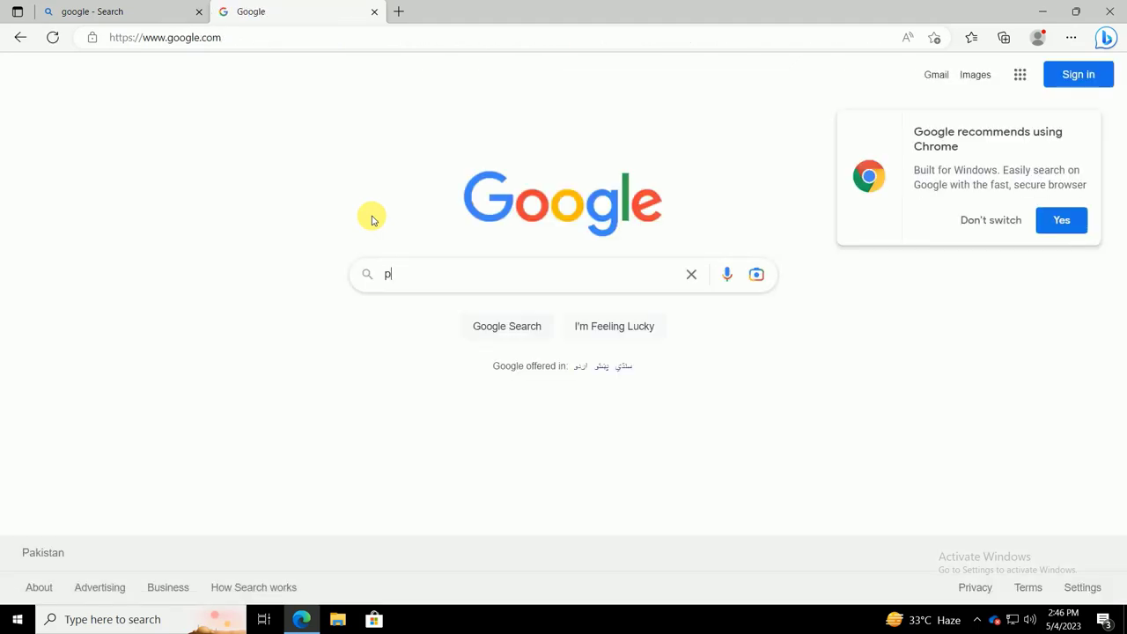
type("aragon")
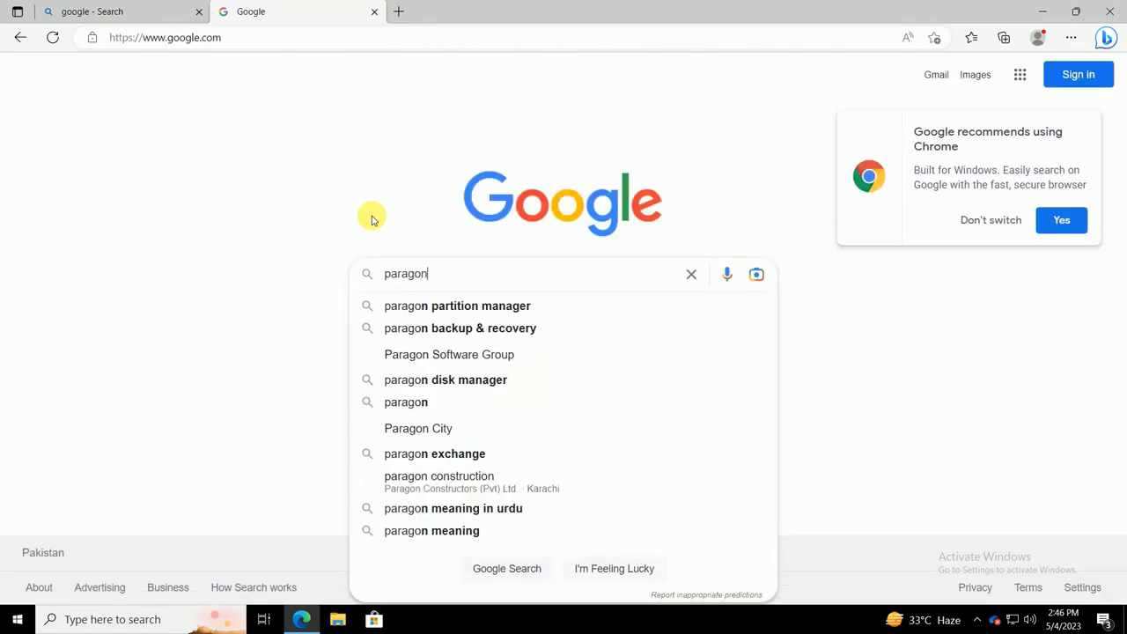
left_click(429, 305)
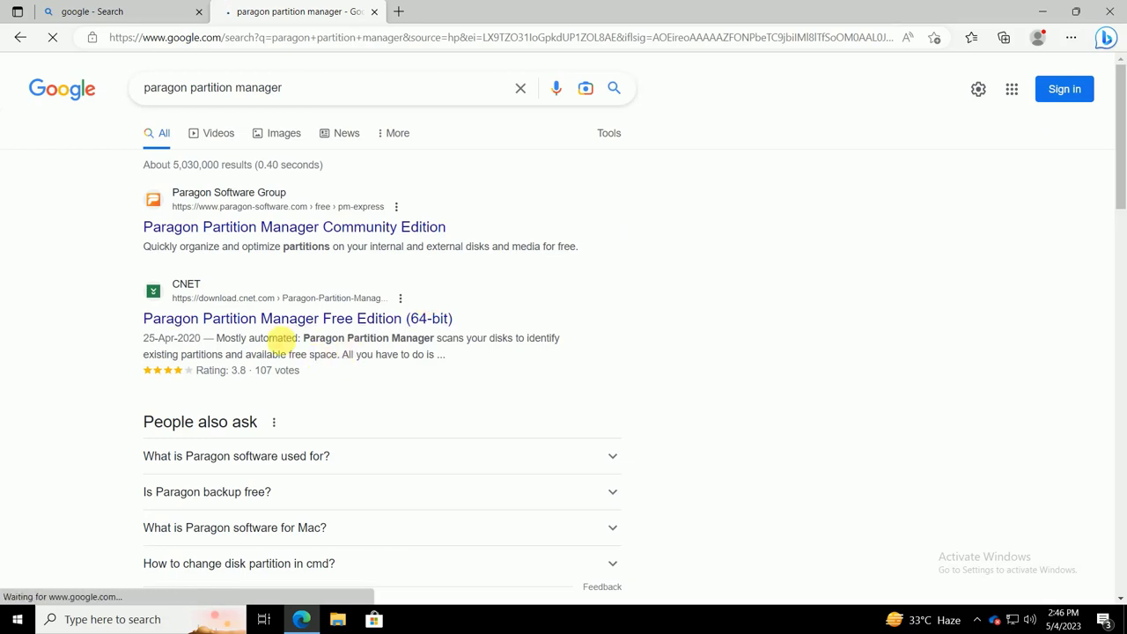
Open the Paragon Partition Manager Community Edition page and download the 64bit installer
left_click(285, 238)
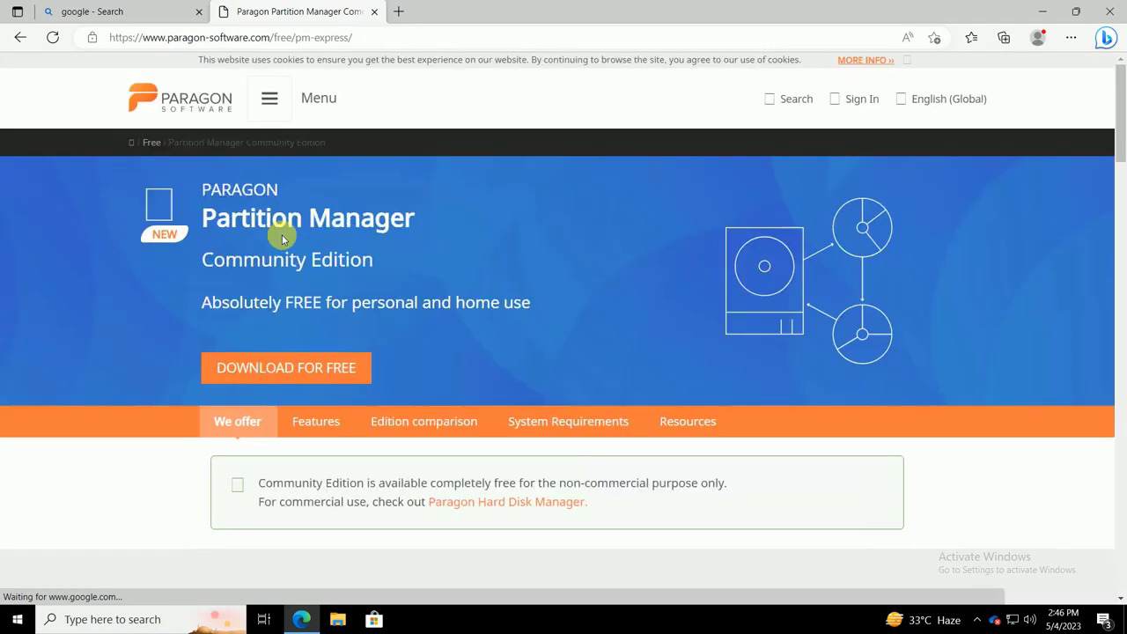
left_click(307, 362)
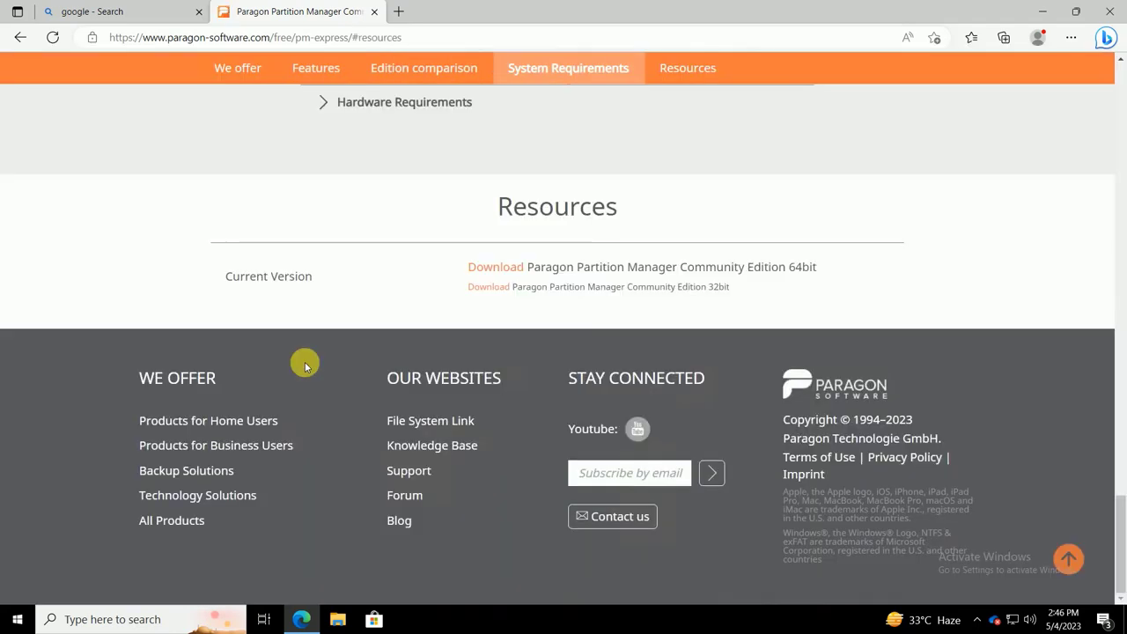
left_click(504, 269)
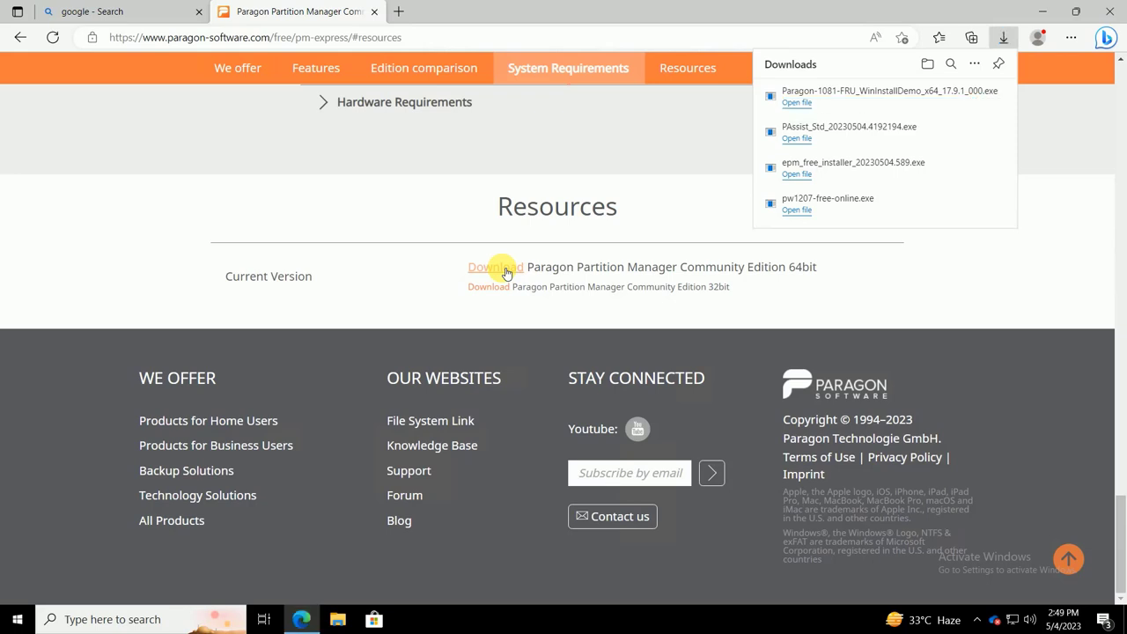
Run the downloaded Paragon installer, accept the license agreement and complete the installation of Paragon Partition Manager 17 CE
left_click(806, 104)
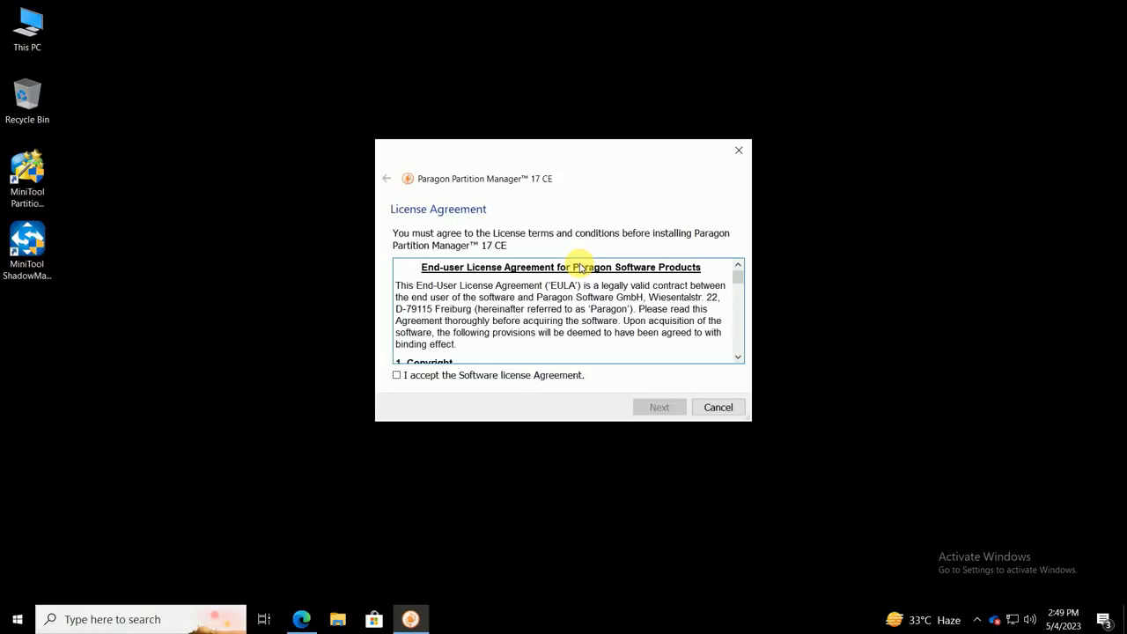
left_click(465, 374)
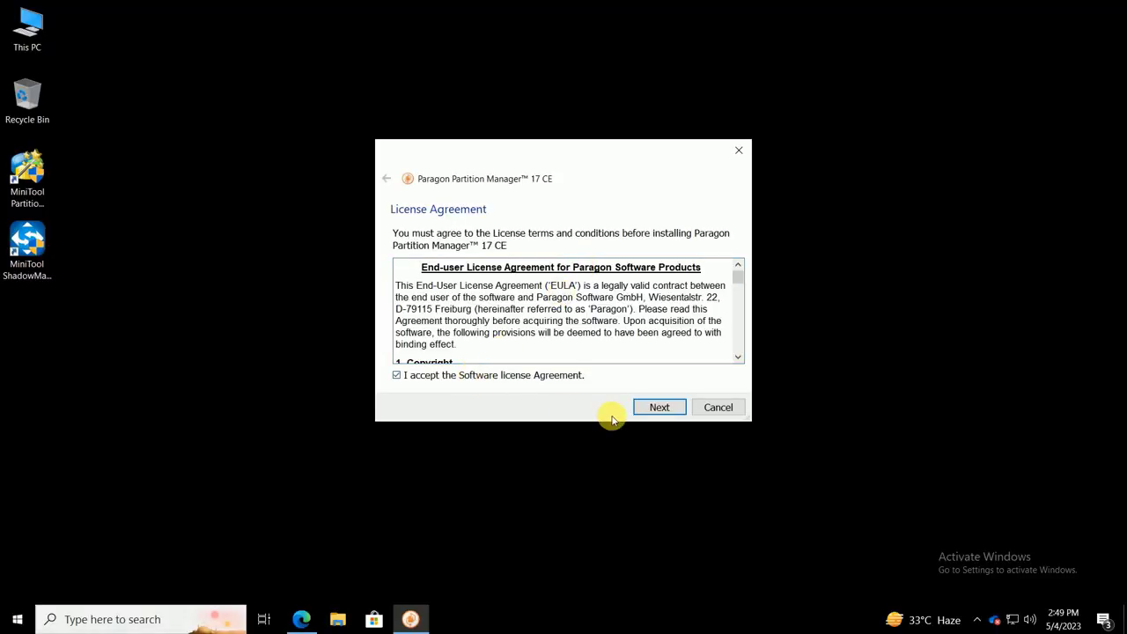
left_click(651, 407)
left_click(653, 407)
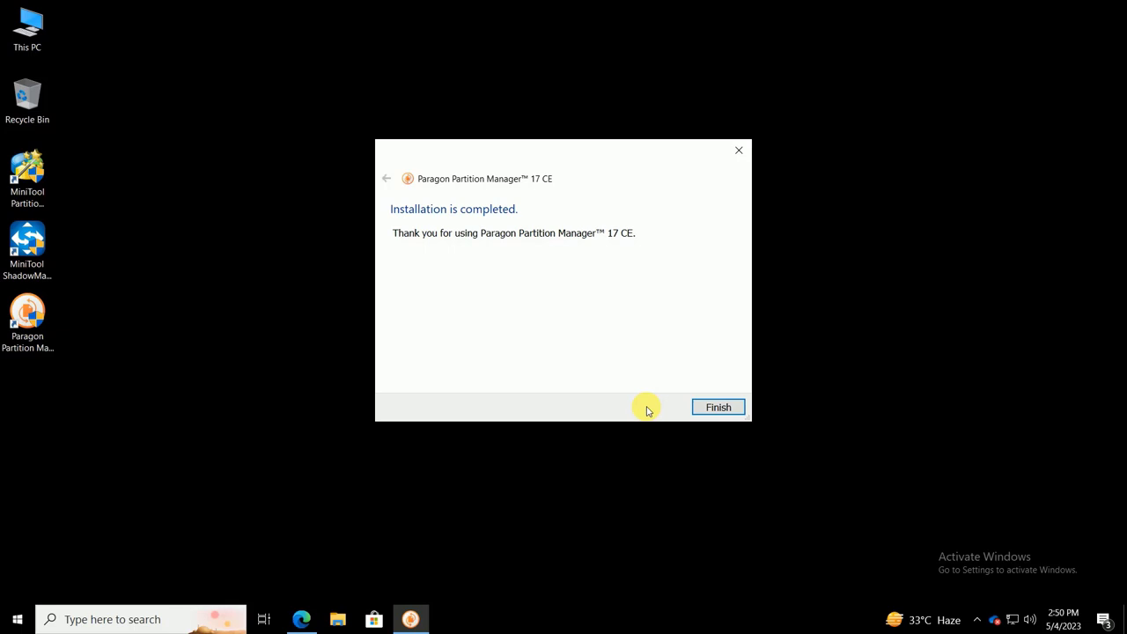
left_click(722, 406)
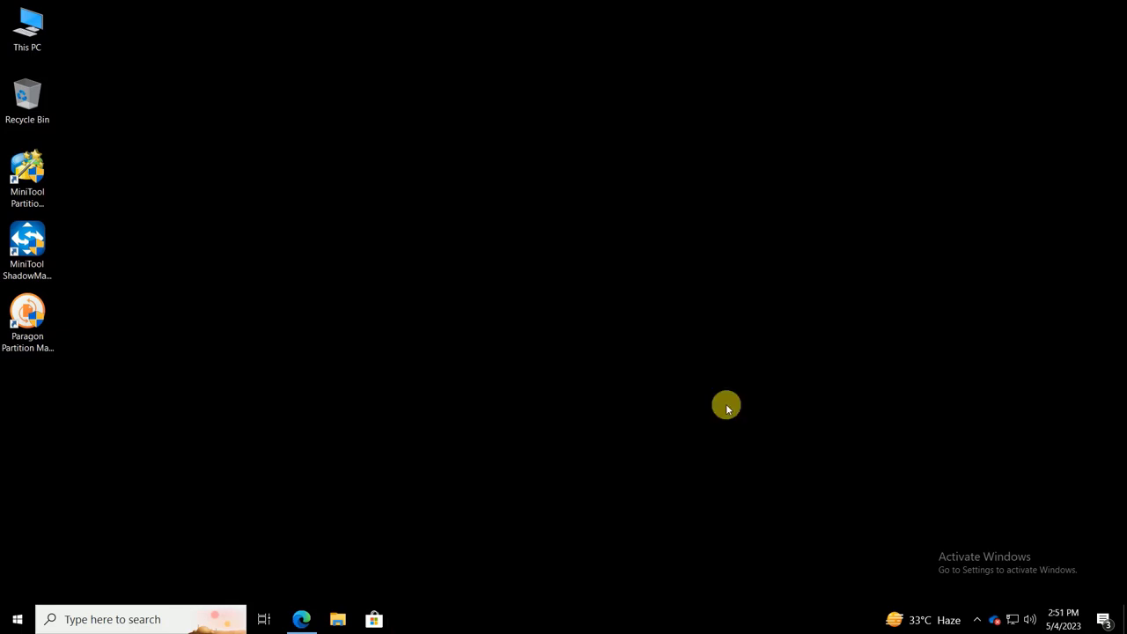
Launch Paragon Partition Manager 17 CE from its desktop shortcut and maximize its window
left_click(31, 317)
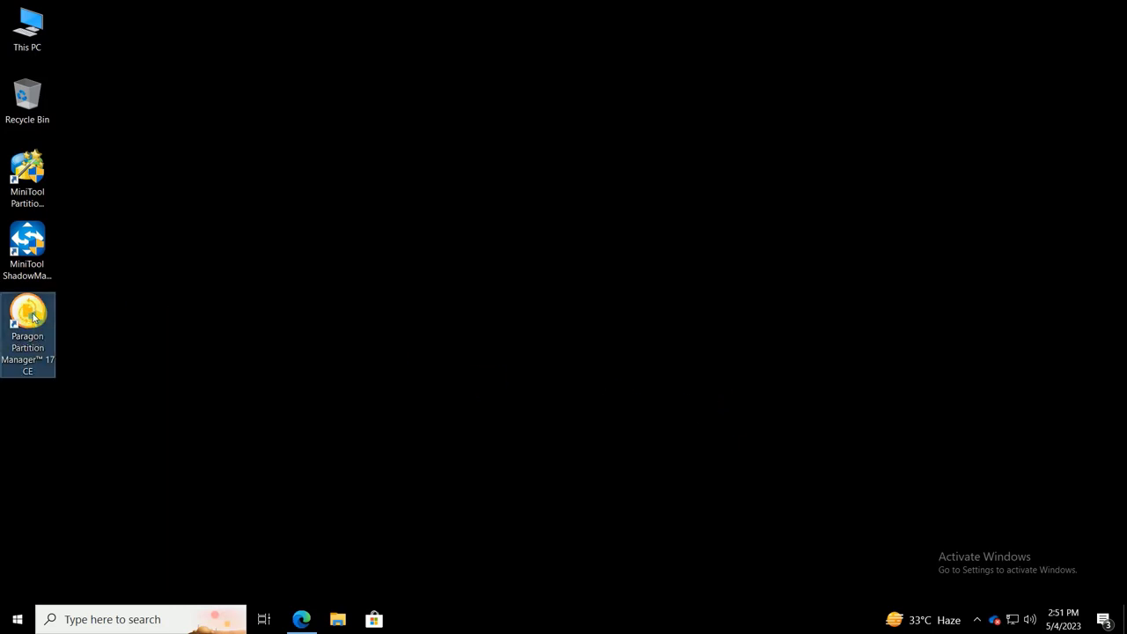
right_click(32, 350)
left_click(121, 11)
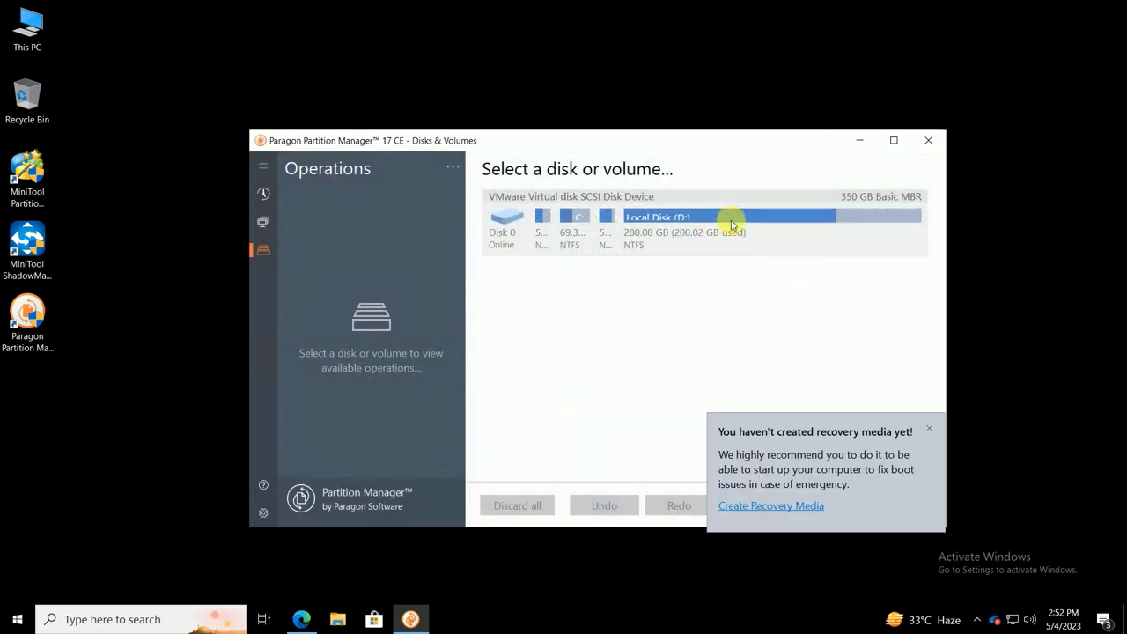
left_click(895, 143)
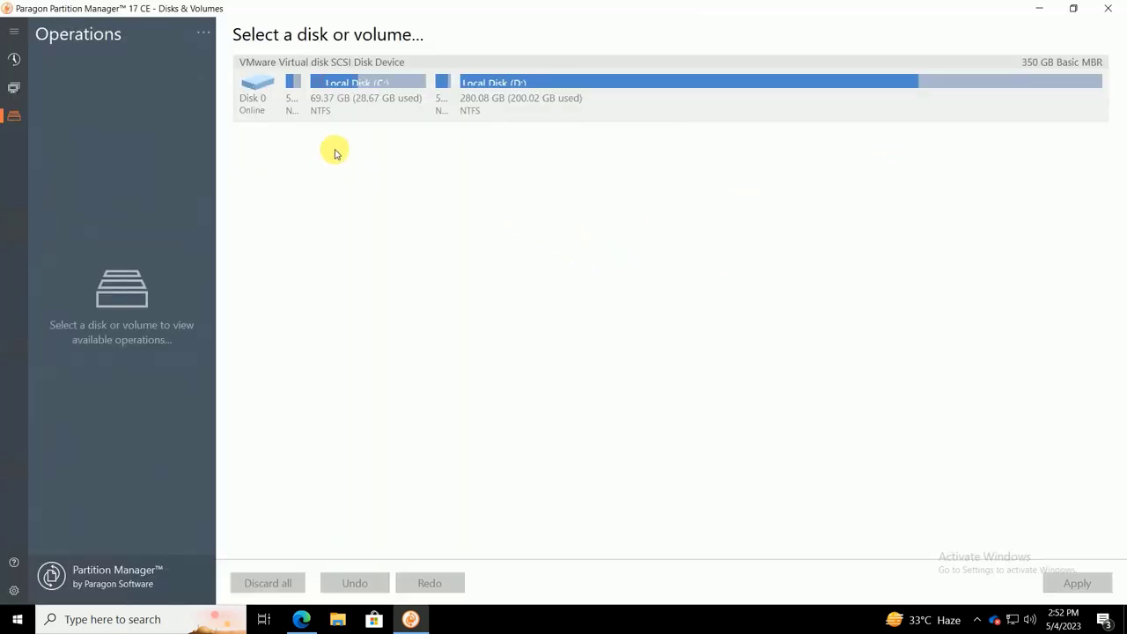
left_click(361, 88)
left_click(360, 88)
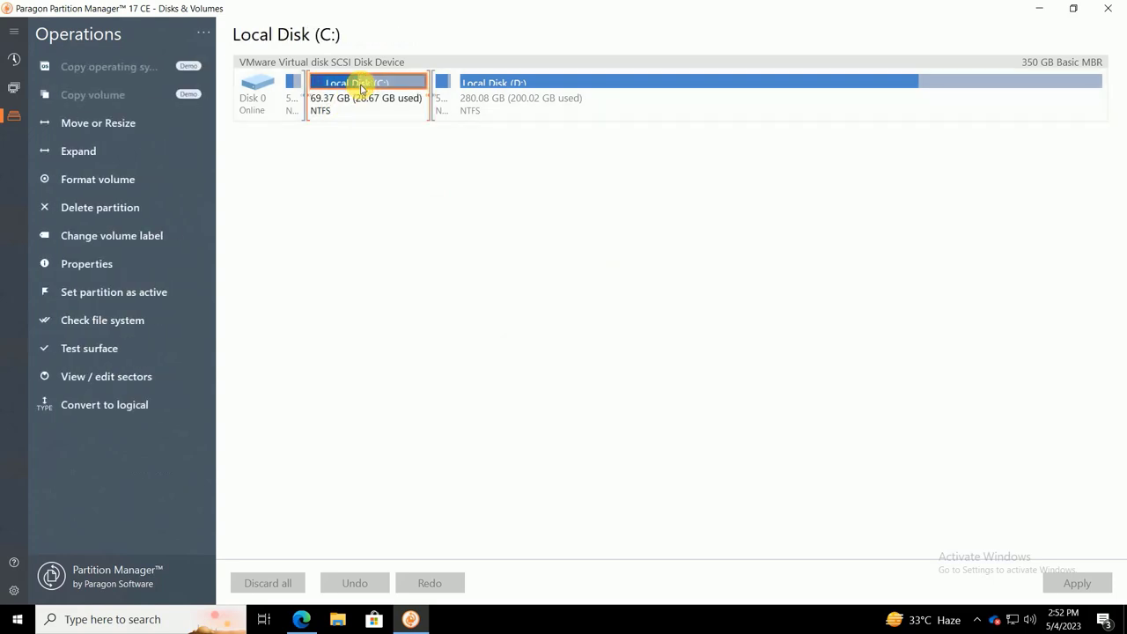
left_click(295, 104)
left_click_drag(299, 78, 357, 81)
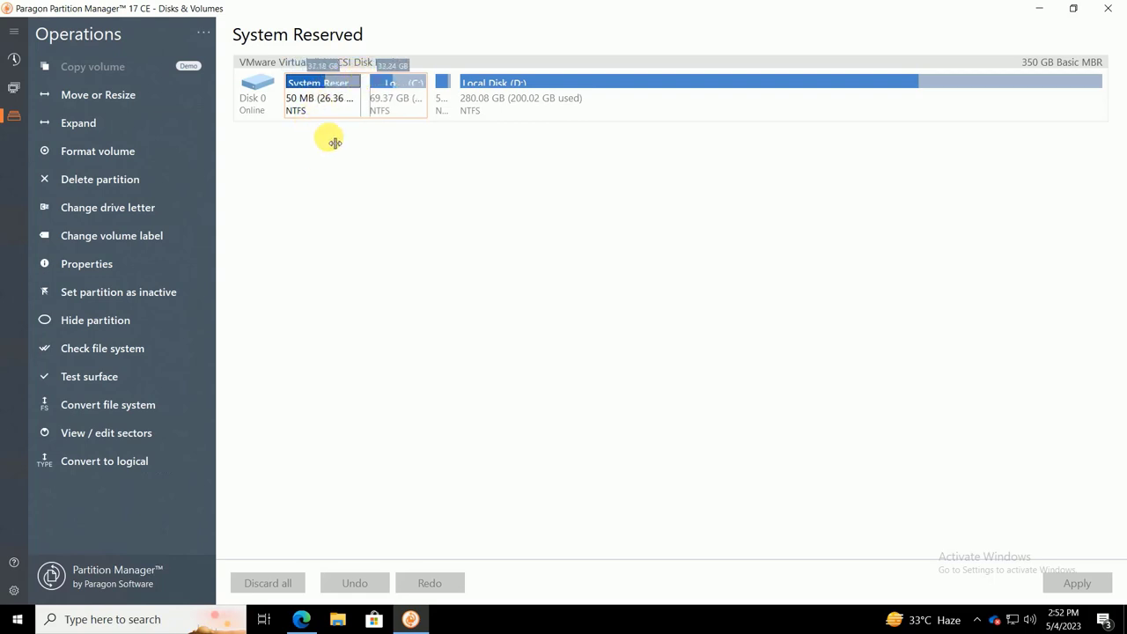
Set up an expansion of the System Reserved volume to 1.09 GB, taking the space from Local Disk (C:)
left_click(291, 85)
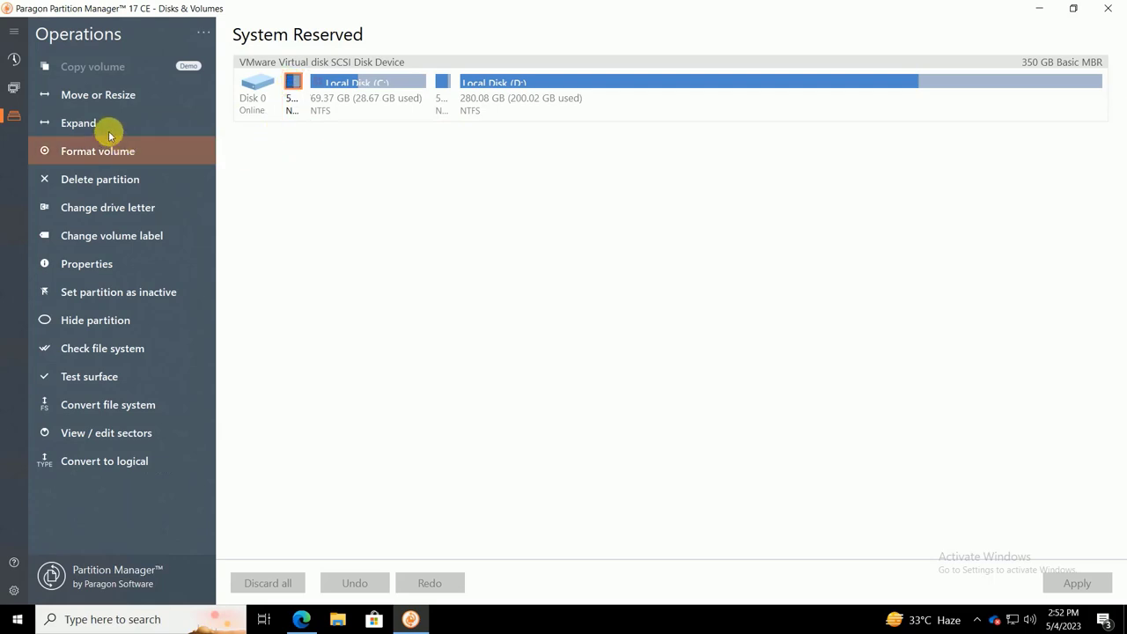
left_click(98, 128)
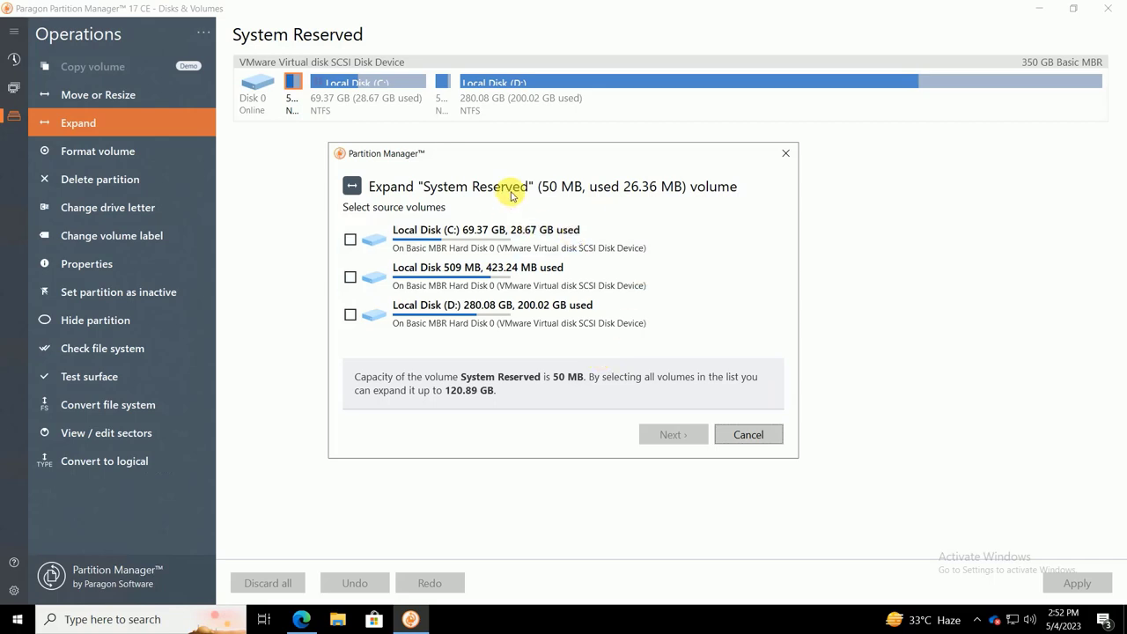
left_click(351, 240)
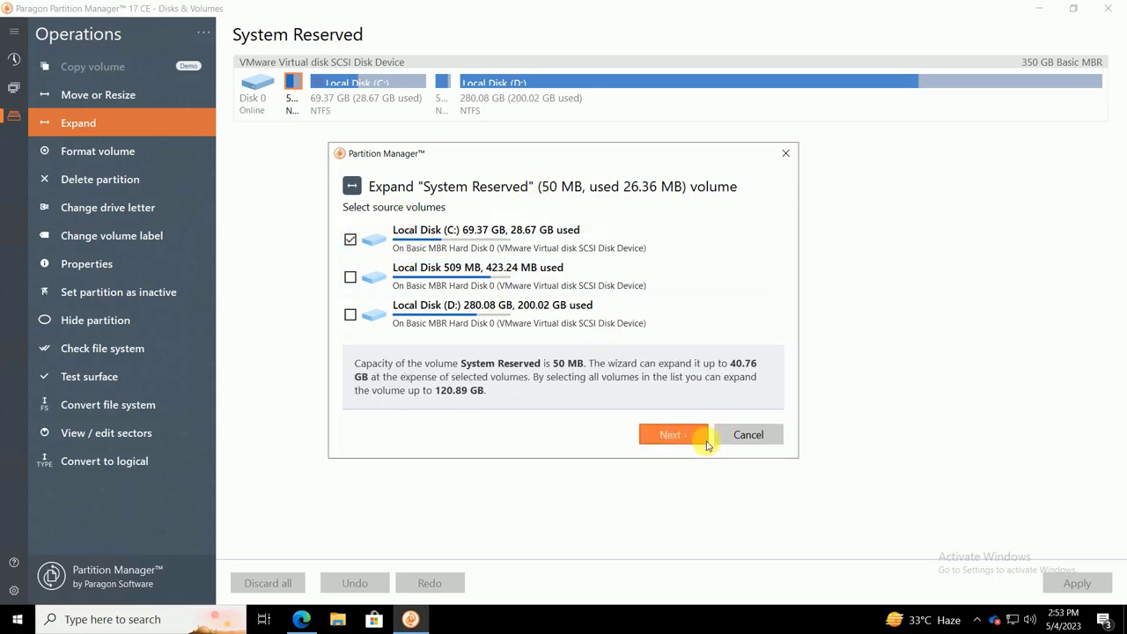
left_click(676, 434)
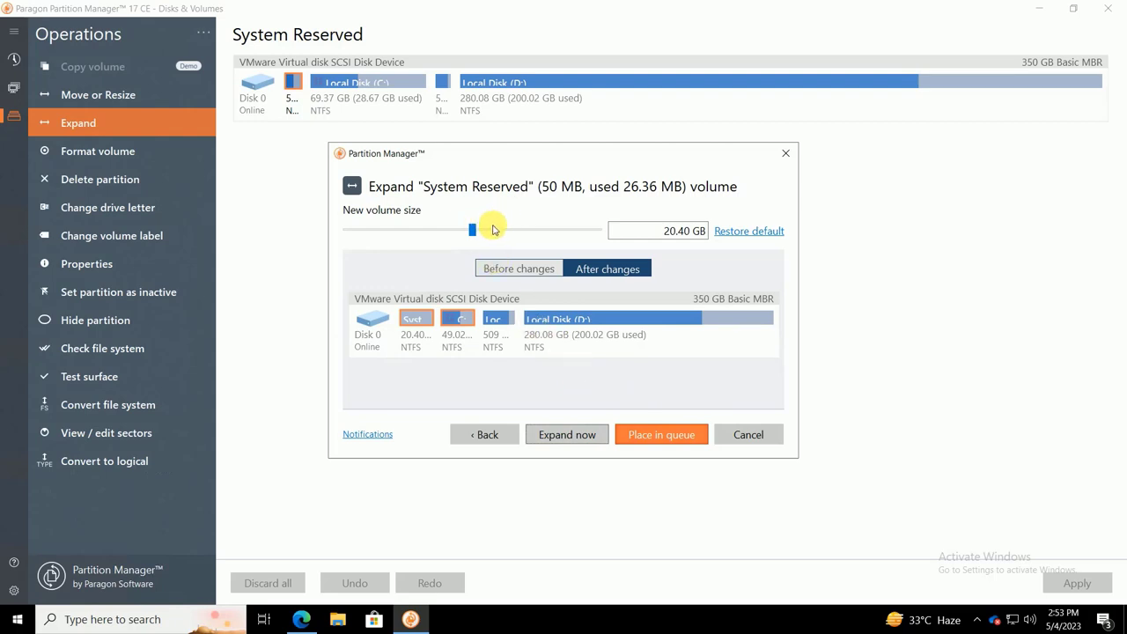
left_click_drag(471, 229, 354, 236)
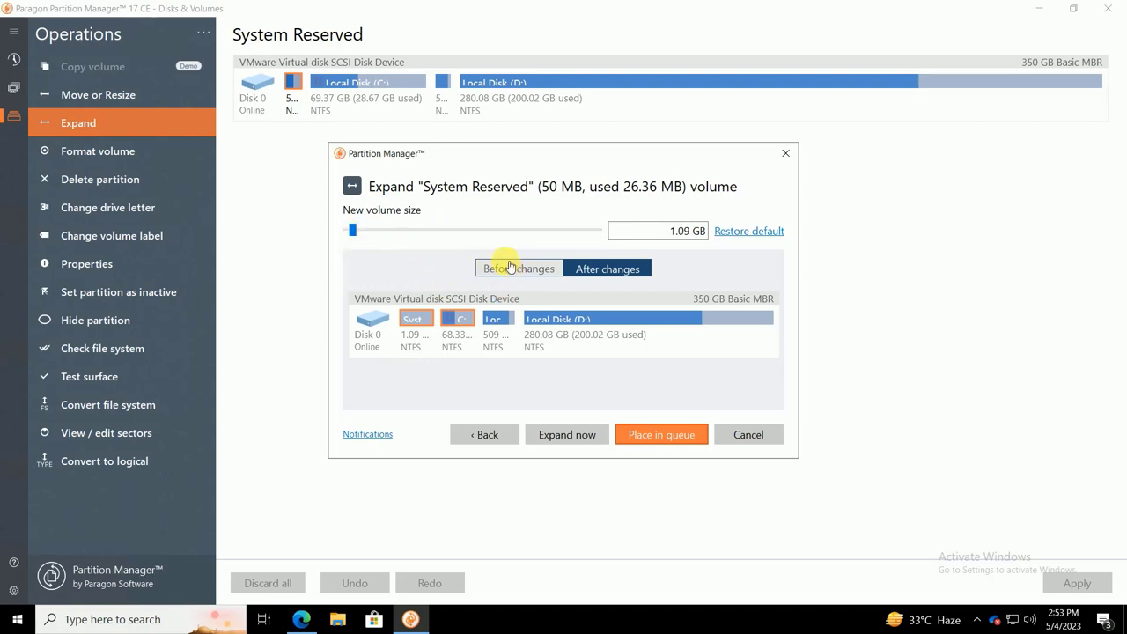
Run the volume expansion immediately and restart the computer to complete it, despite other logged-on users
left_click(586, 438)
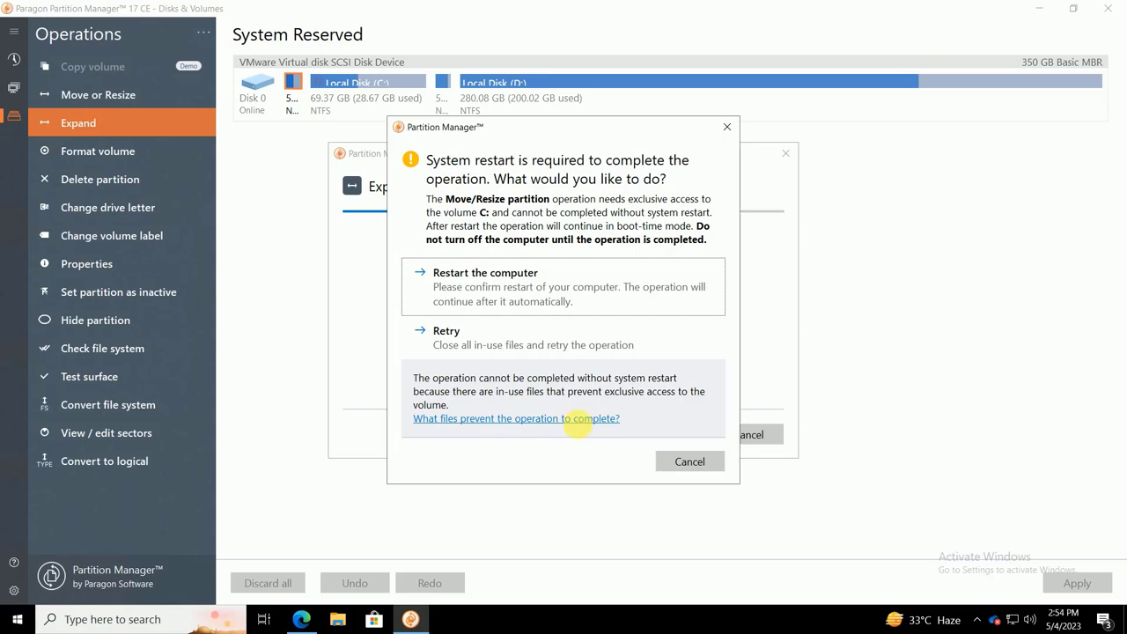
left_click(559, 289)
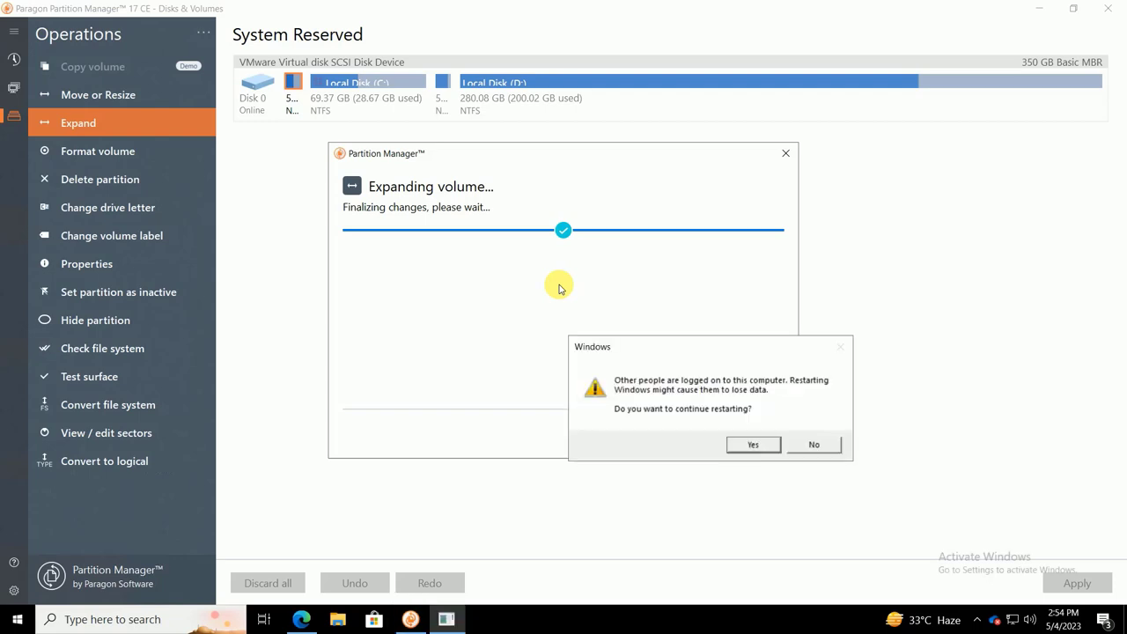
left_click(755, 445)
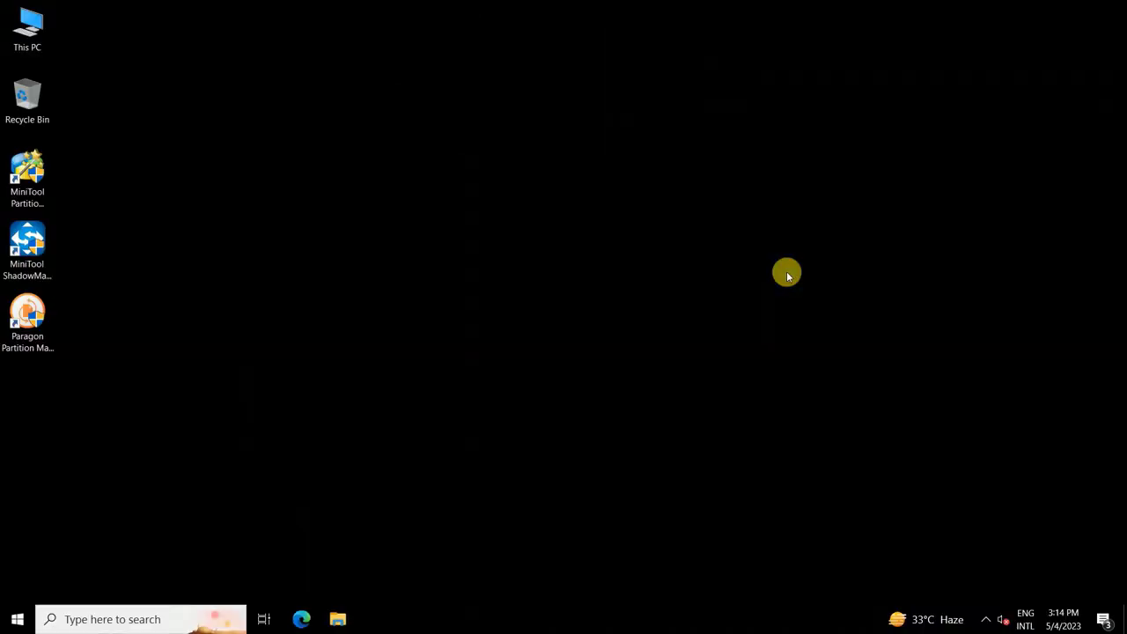
Open Computer Management as administrator, check the System Reserved partition's size in Disk Management, and close the window
key("super")
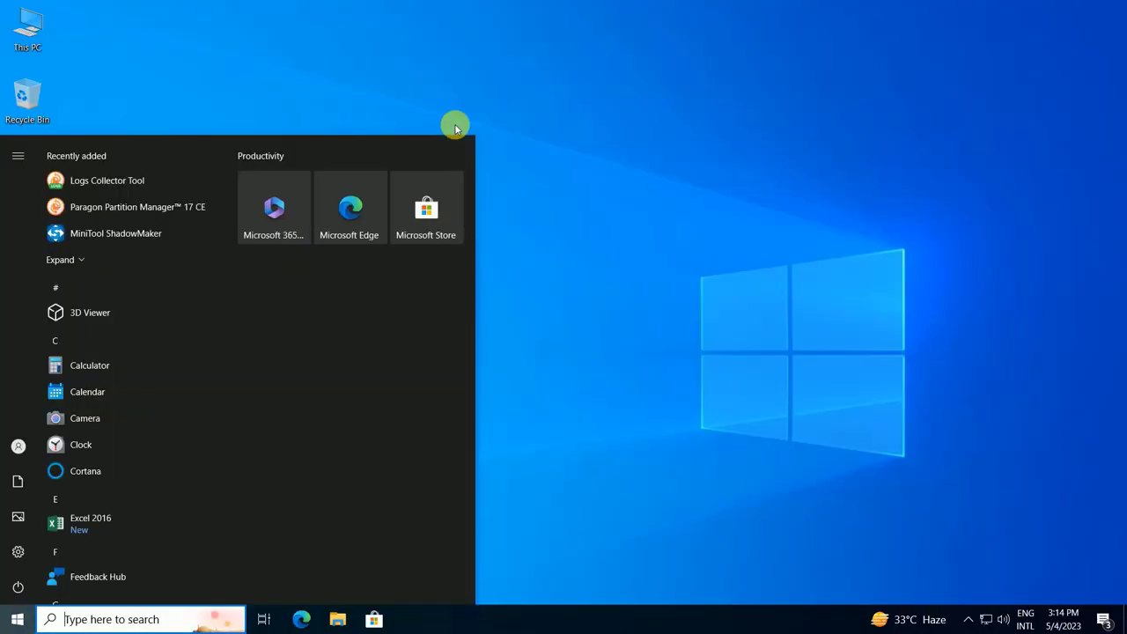
type("computer")
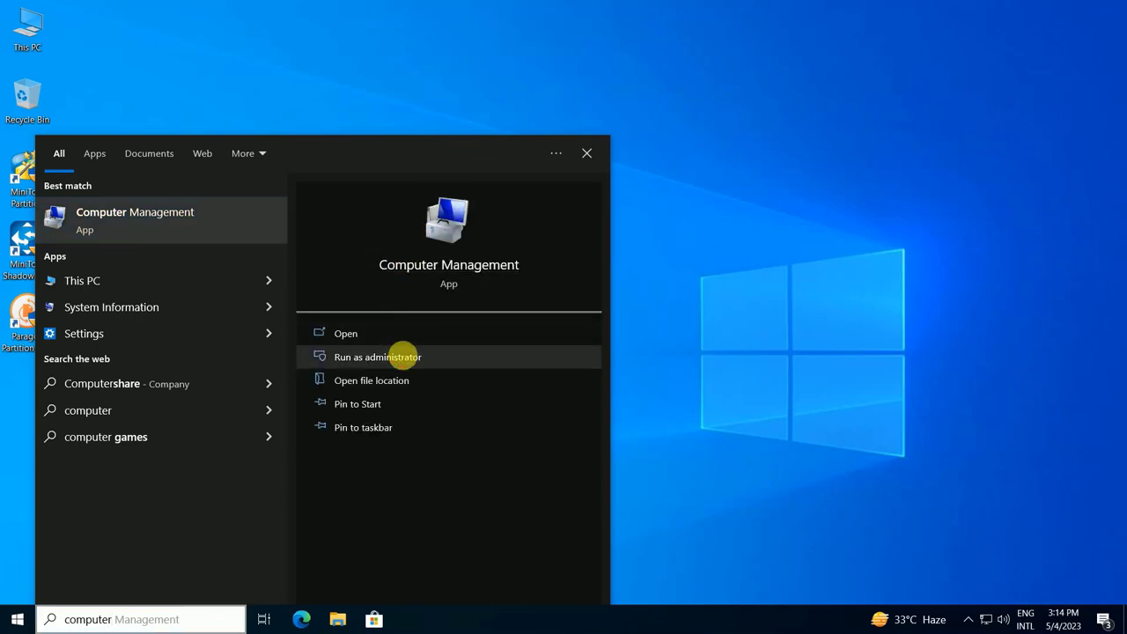
left_click(401, 356)
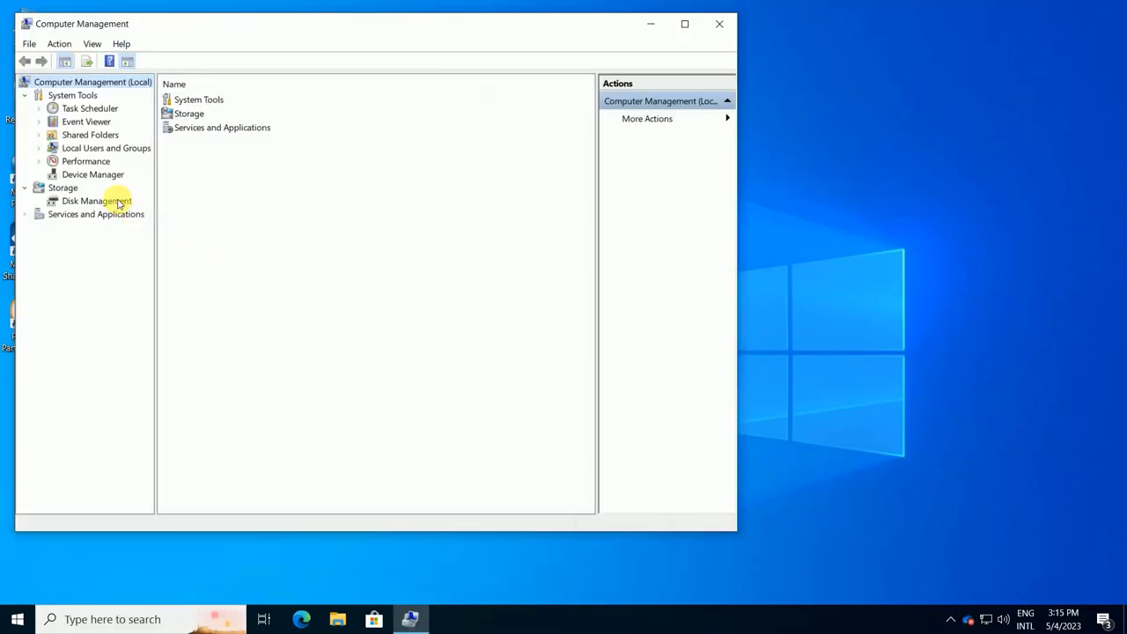
left_click(97, 201)
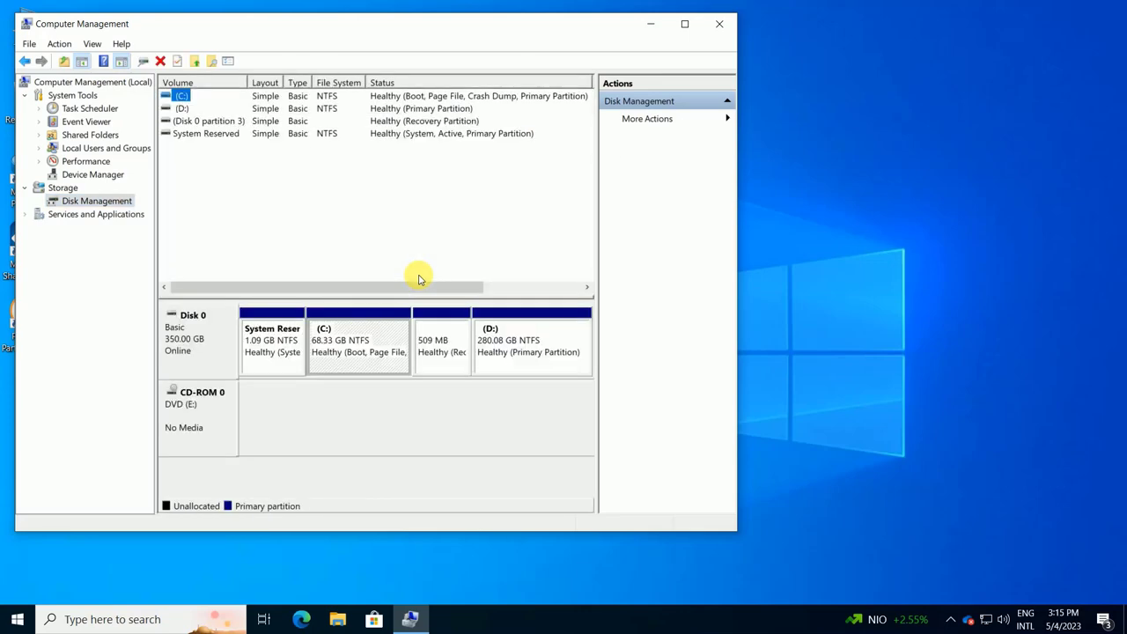
left_click(270, 345)
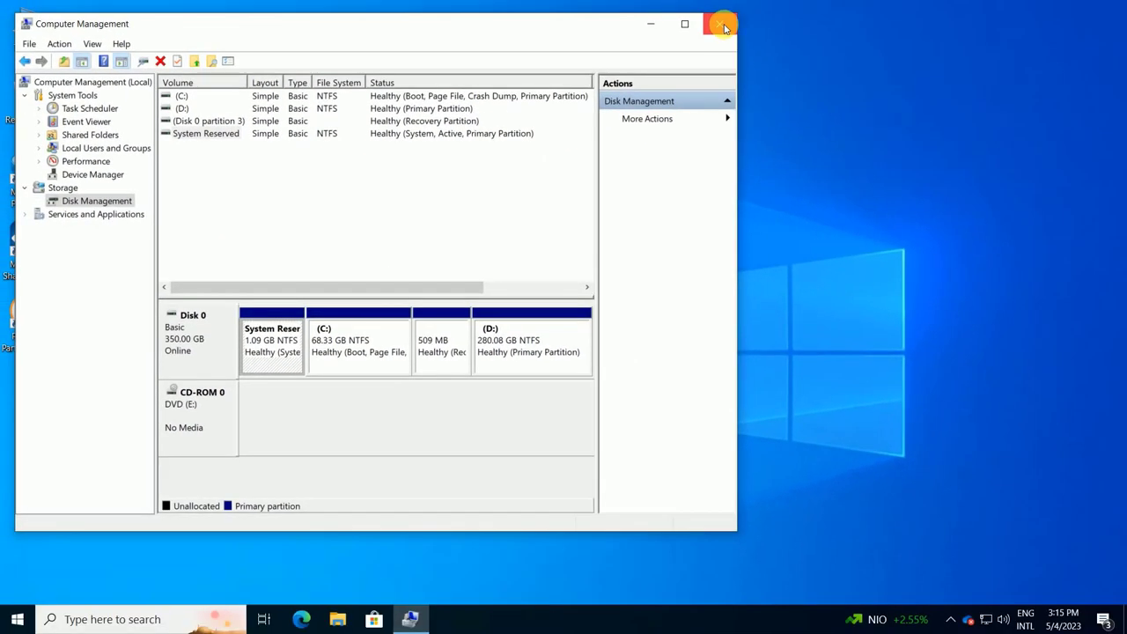
left_click(722, 24)
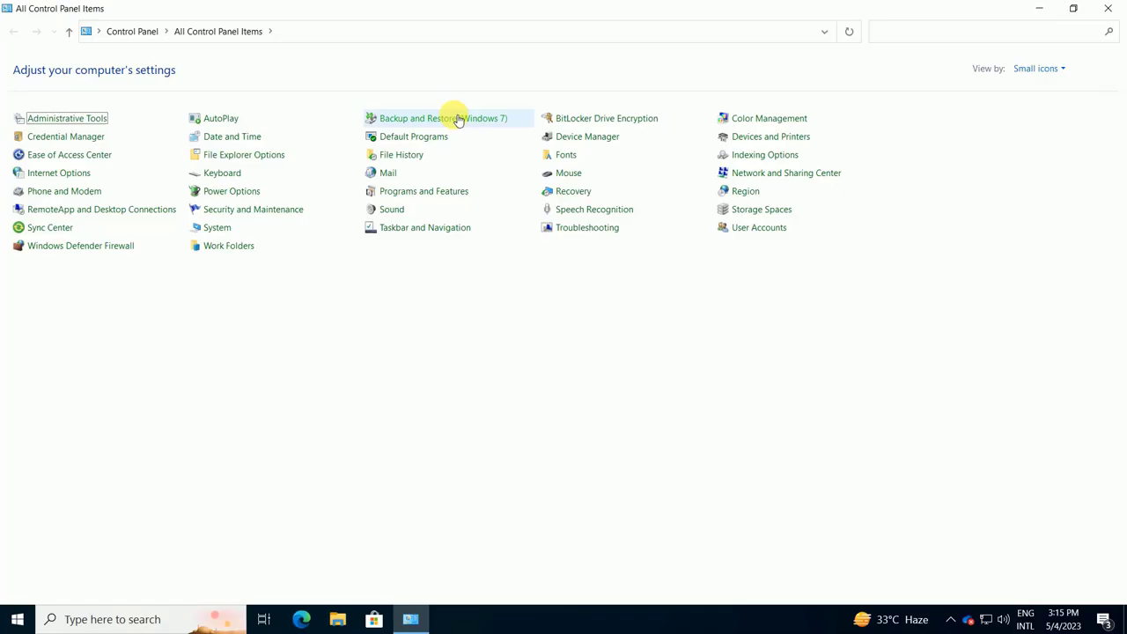
Start creating a system image in Backup and Restore (Windows 7), entering \\30.1.1.227\UsersBackups\InditexAuditPC as the network location
left_click(457, 119)
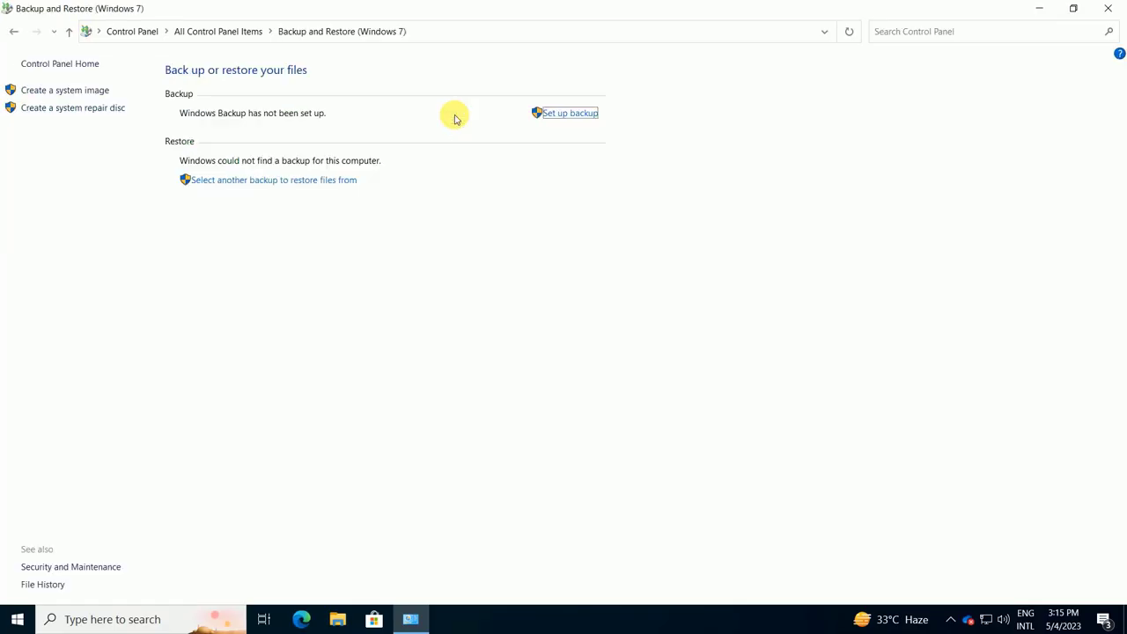
left_click(88, 92)
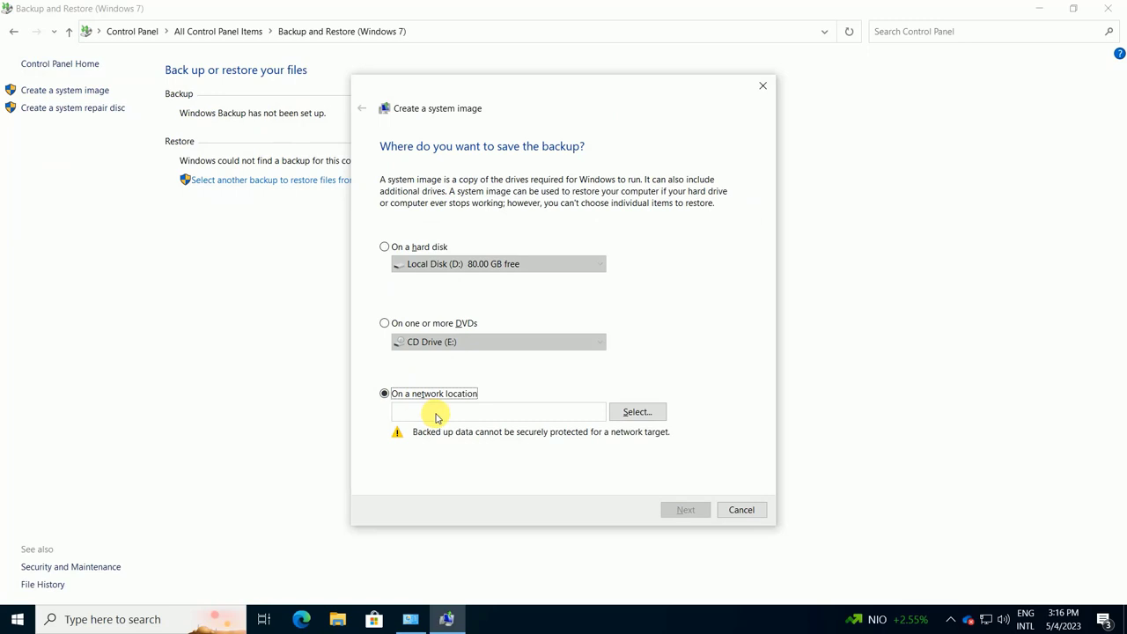
left_click(651, 412)
type("\\30.1.1.227\\UsersBackups\\InditexAuditPC")
Enter sg\administrator as the username and the account password as network credentials, and confirm the backup location
left_click(508, 384)
type("sg\\administrator")
key("Tab")
type("***********")
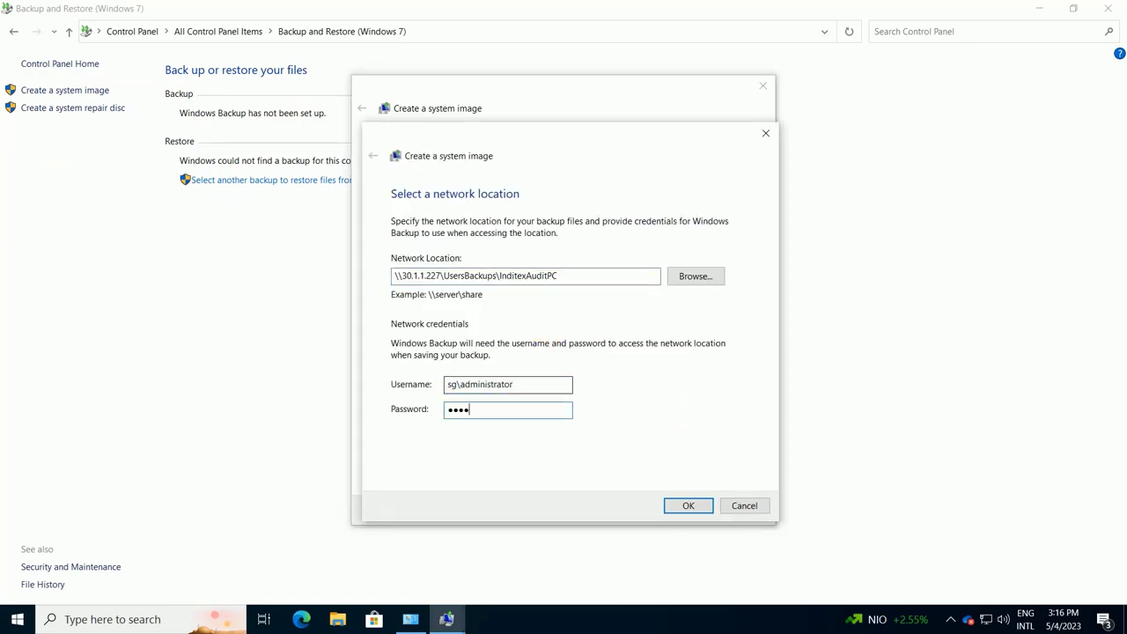
key("Return")
key("Return")
type("***********")
left_click(688, 505)
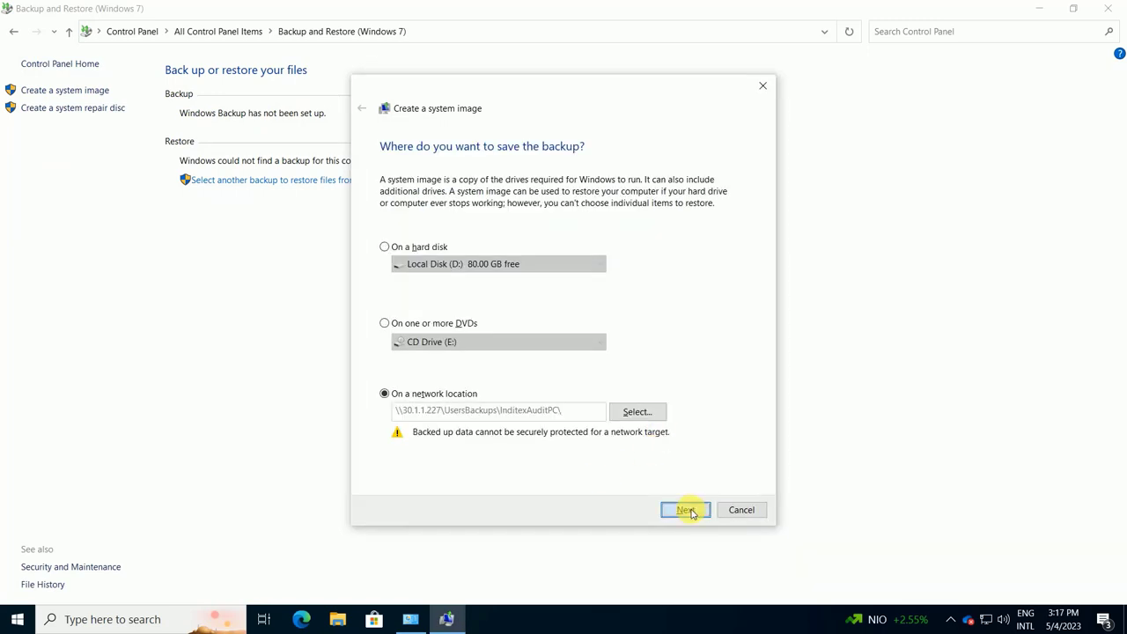
Run the system image backup with only the default system drives, declining to create a system repair disc
left_click(685, 510)
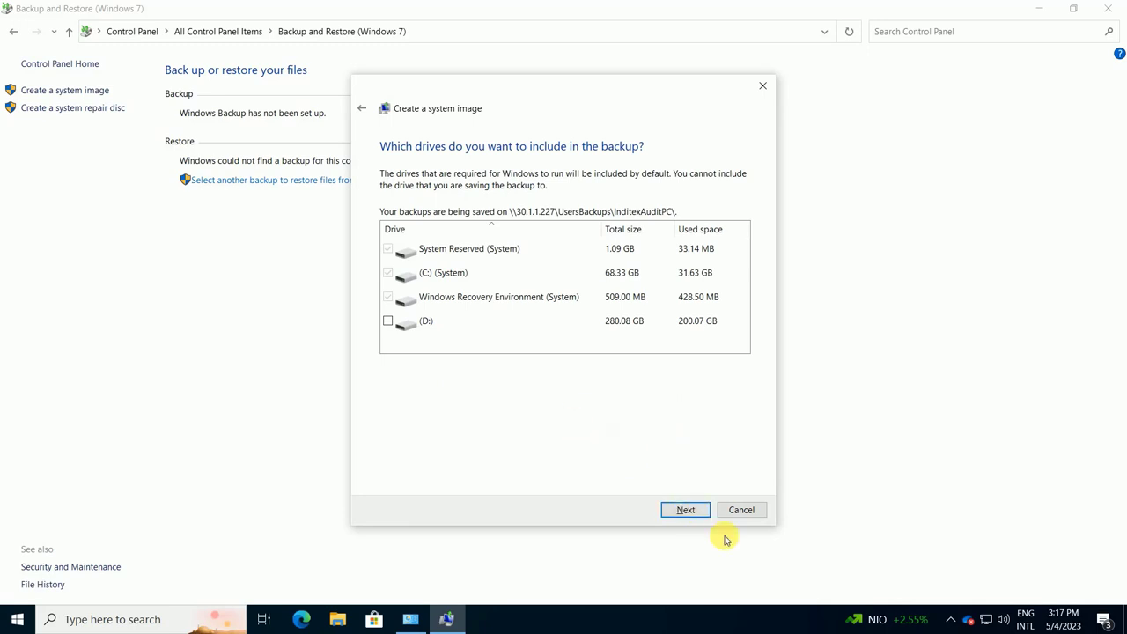
left_click(687, 510)
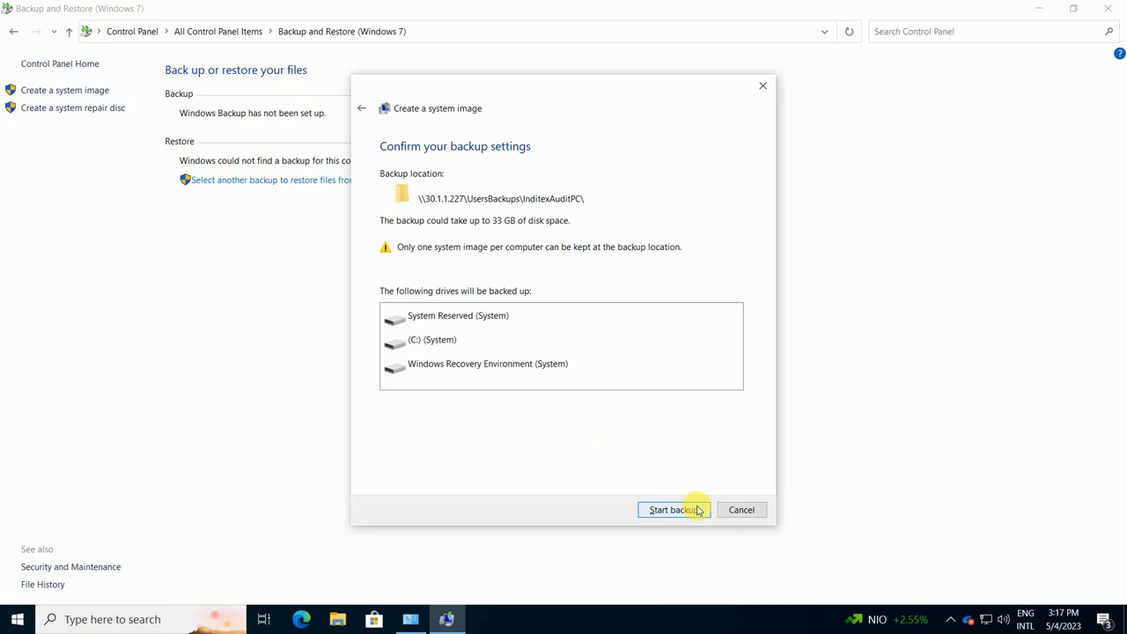
left_click(696, 511)
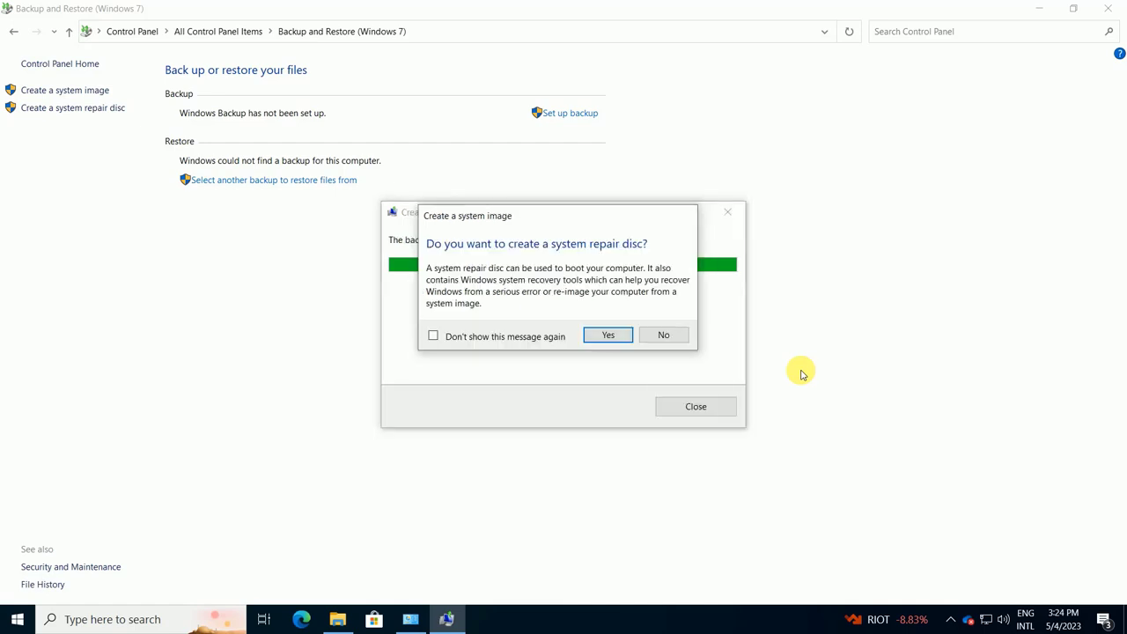
left_click(664, 334)
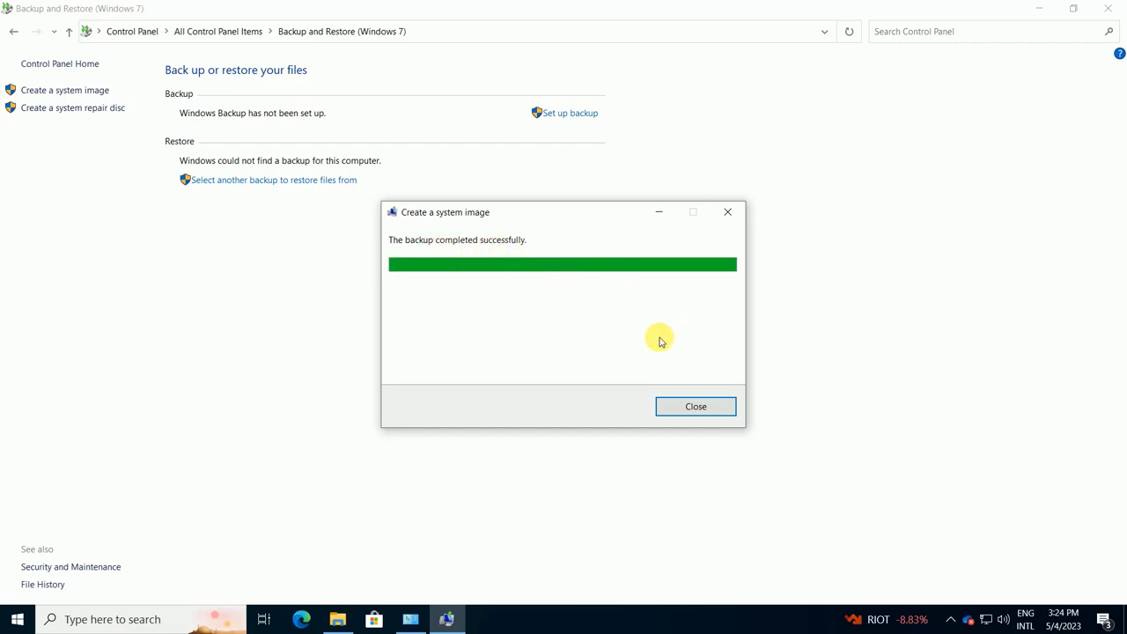
left_click(724, 412)
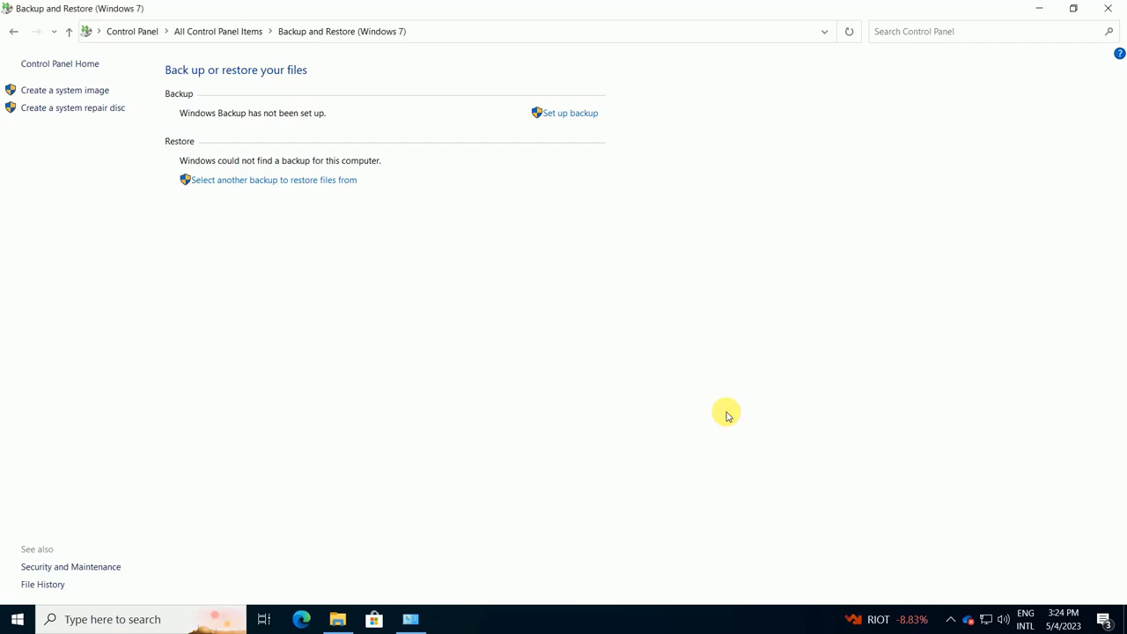
In File Explorer, check the InditexAuditPC folder in the UsersBackups share for the WindowsImageBackup folder, and close the open windows
left_click(340, 619)
left_click(361, 222)
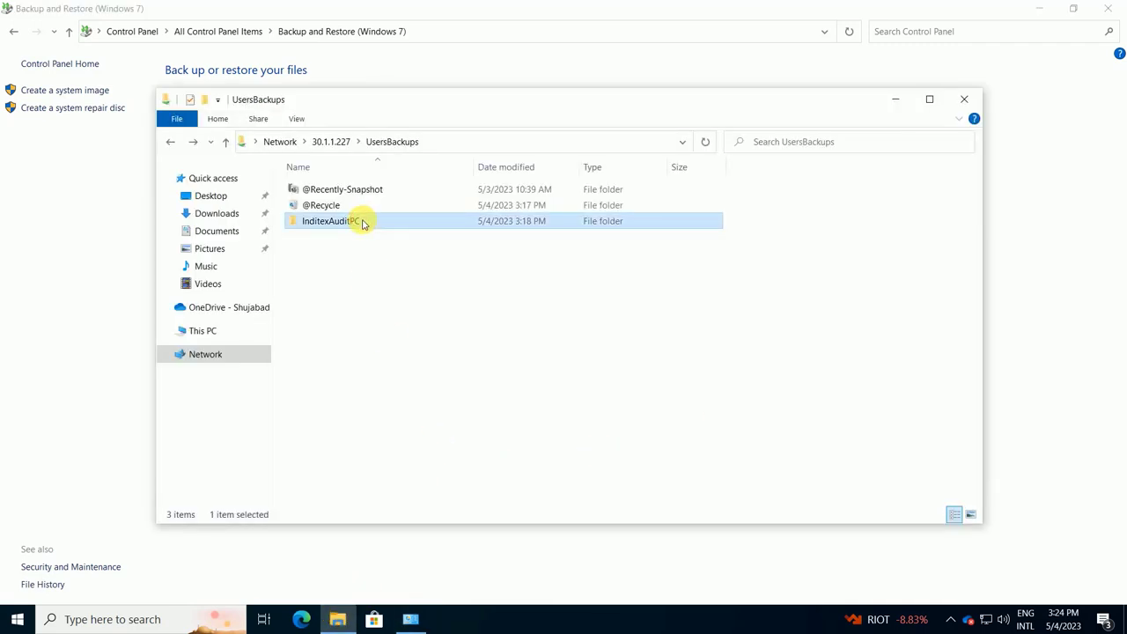
double_click(361, 222)
left_click(374, 193)
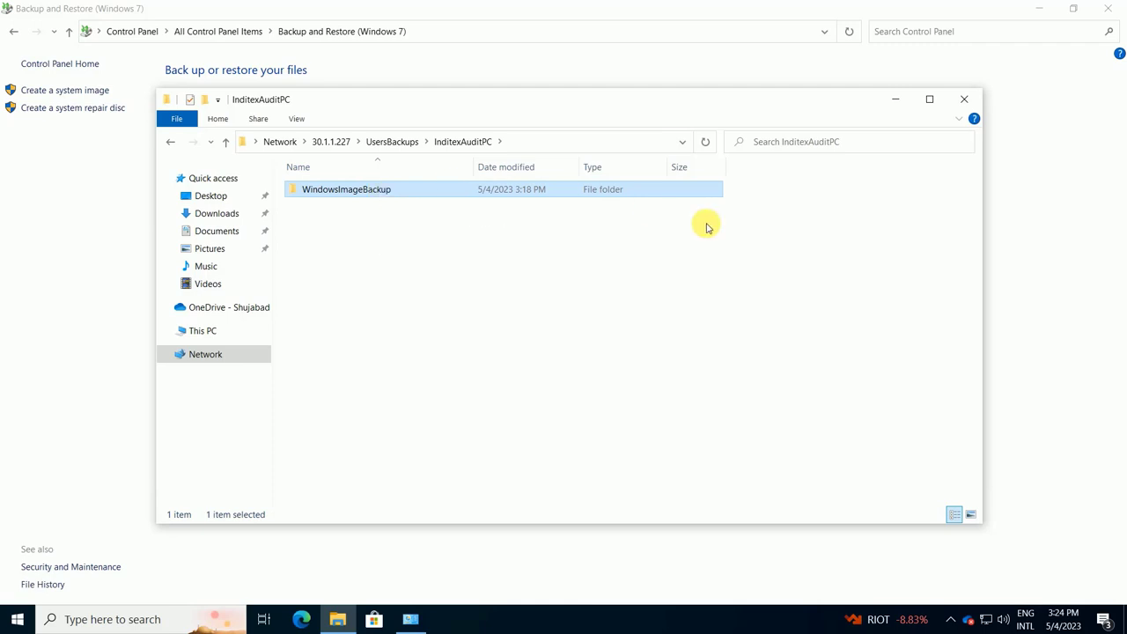
left_click(739, 192)
left_click(964, 99)
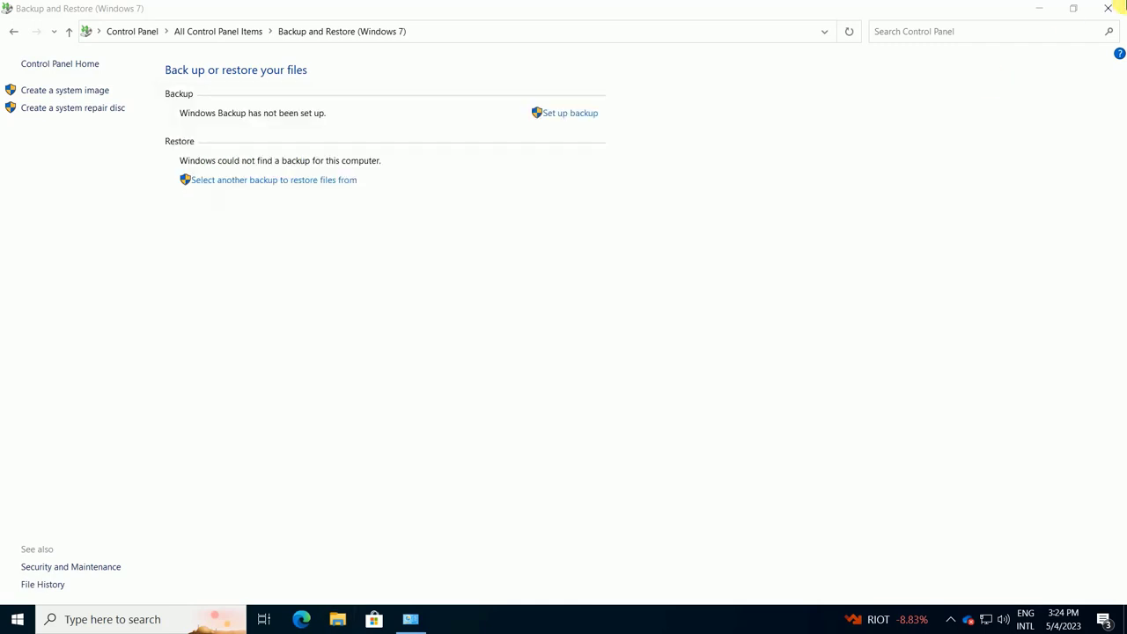
left_click(1107, 8)
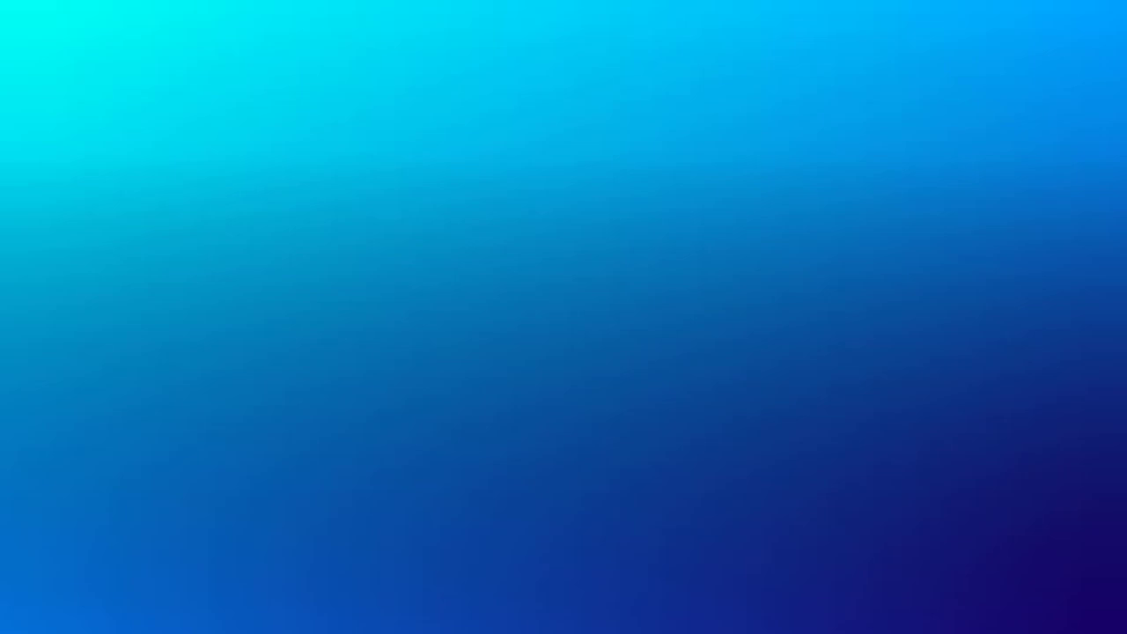